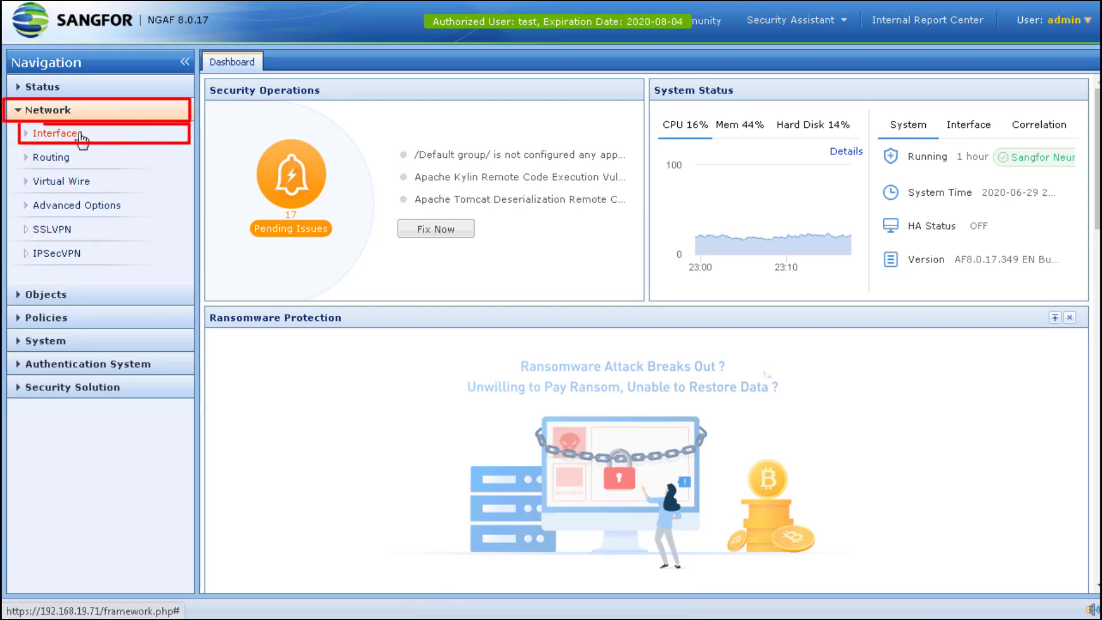
- Review the eth1 and eth2 physical interface settings without changing them
{"action": "left_click", "coordinate": [82, 138]}
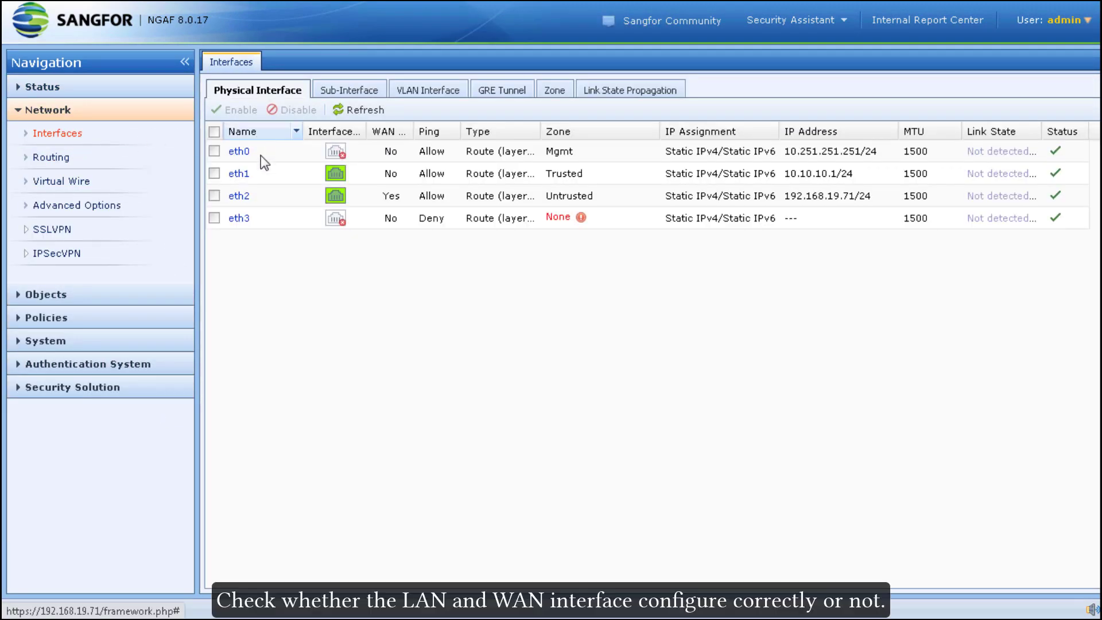
{"action": "left_click", "coordinate": [238, 173]}
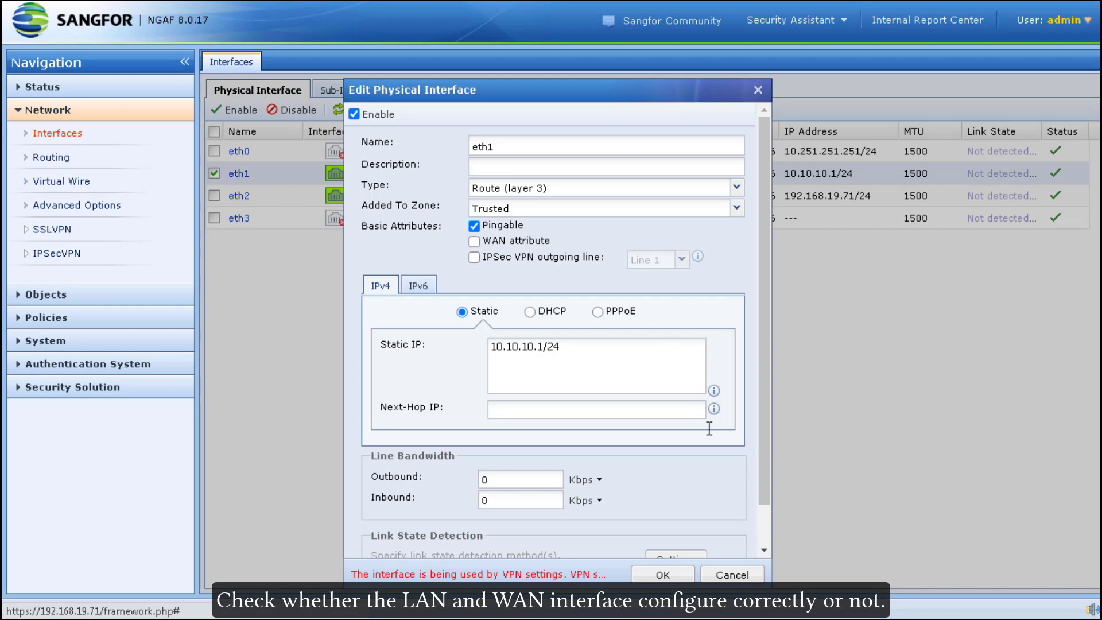
{"action": "left_click", "coordinate": [732, 574]}
{"action": "left_click", "coordinate": [240, 196]}
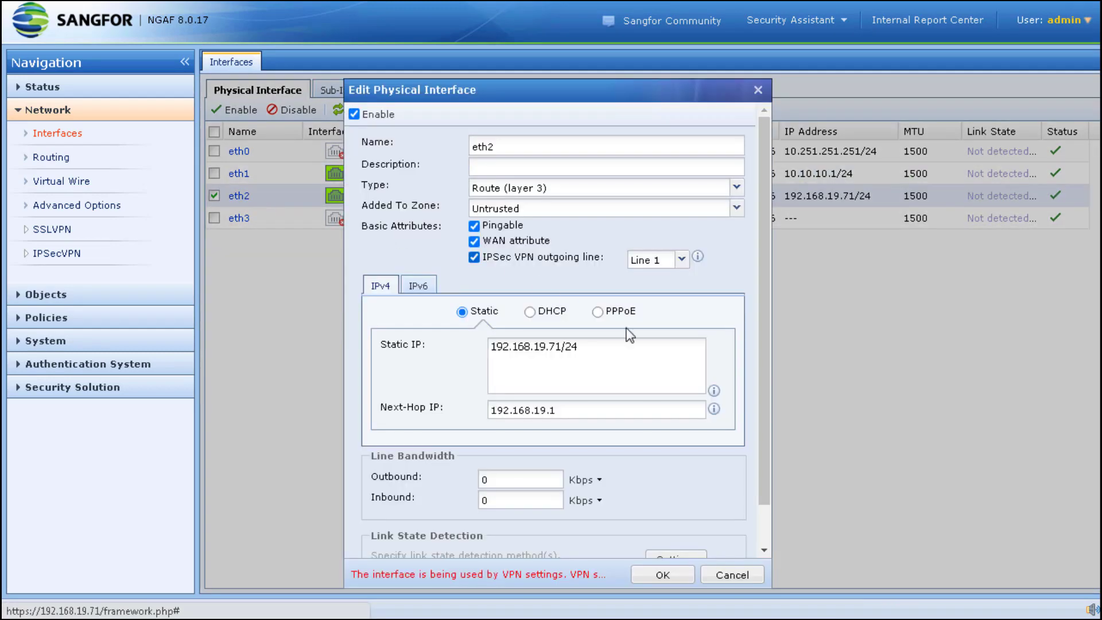
{"action": "left_click", "coordinate": [721, 572]}
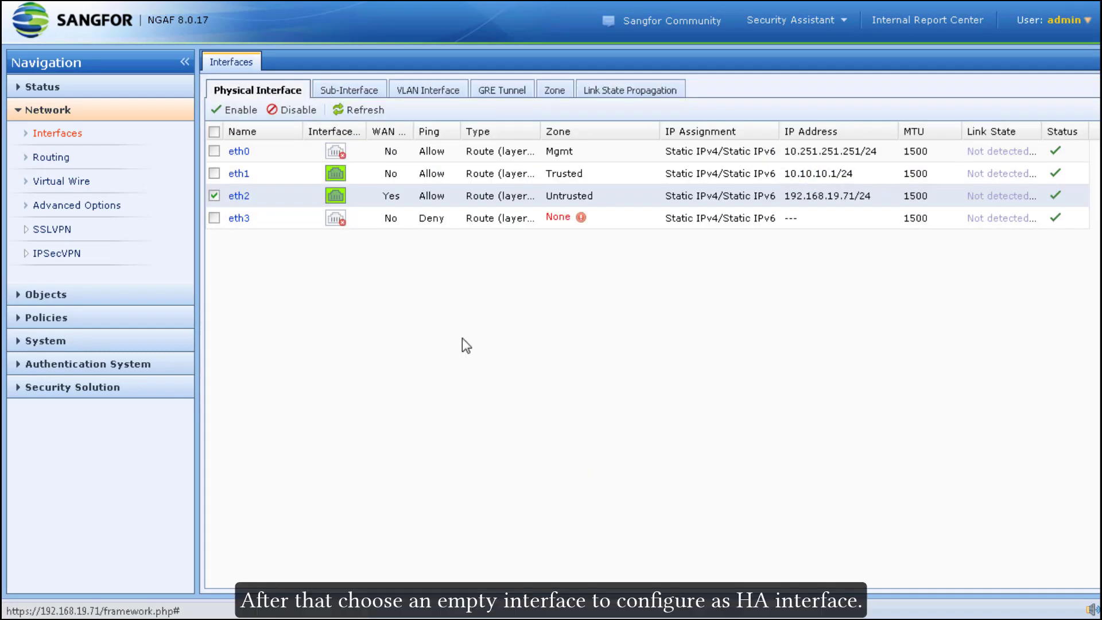
- Assign eth3 to a newly created zone named HA
{"action": "left_click", "coordinate": [239, 218]}
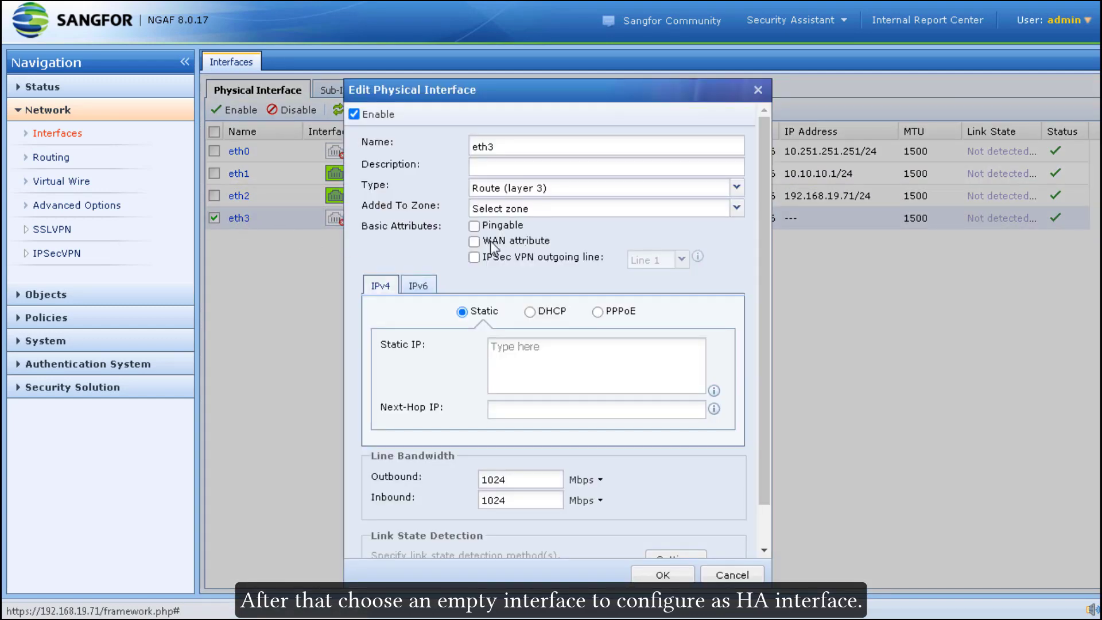
{"action": "left_click", "coordinate": [539, 209]}
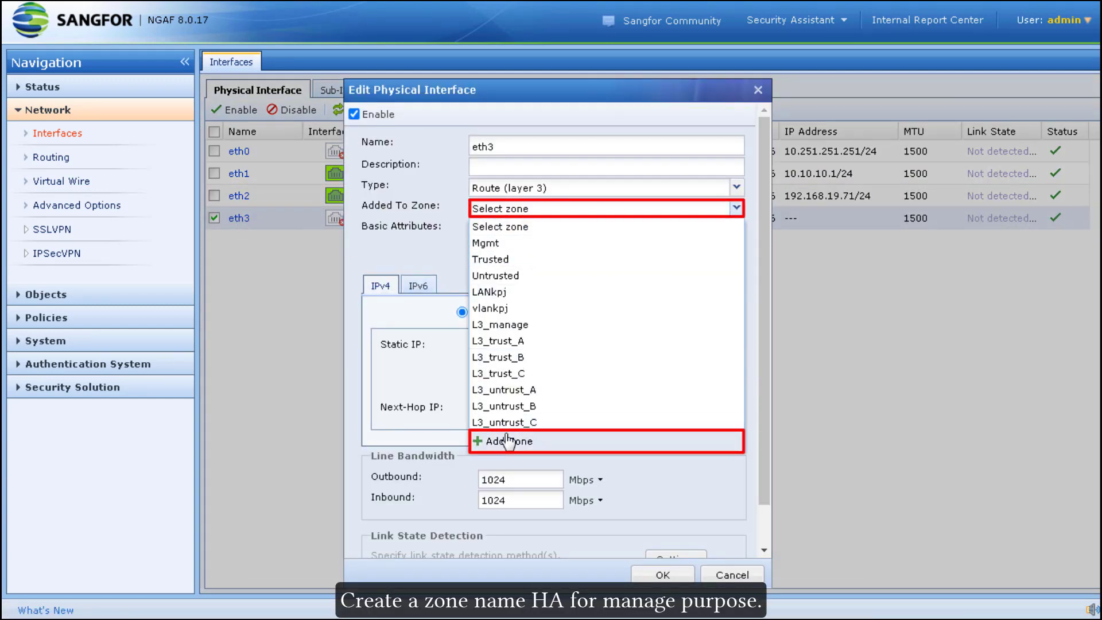
{"action": "left_click", "coordinate": [505, 440]}
{"action": "type", "text": "HA"}
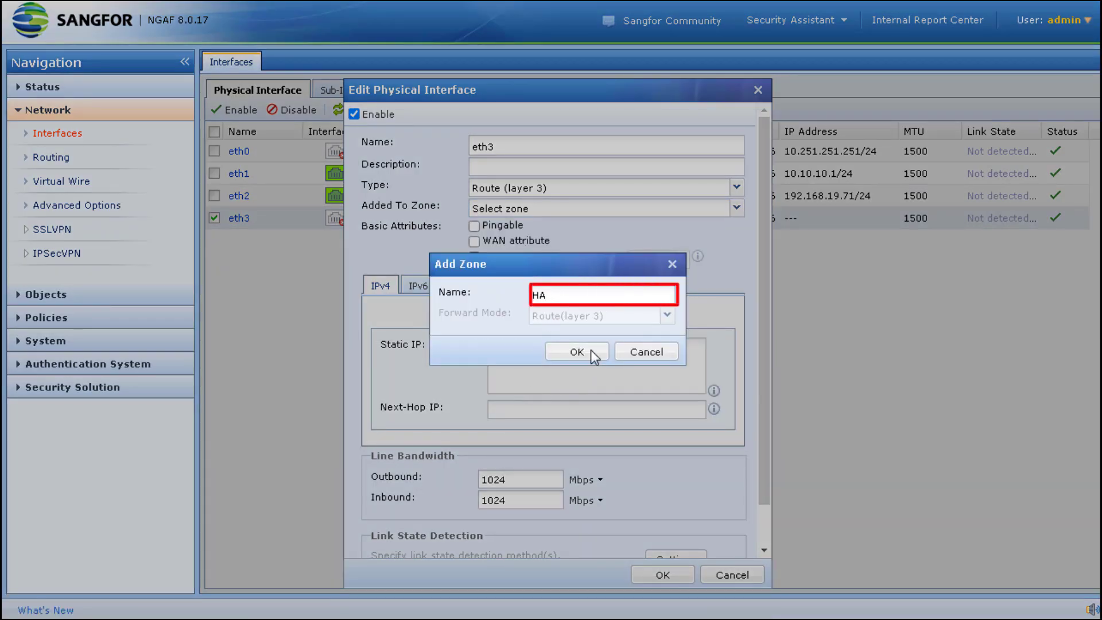
{"action": "left_click", "coordinate": [591, 351]}
- Give eth3 the static IP 20.20.20.1/24-HA and save the interface
{"action": "left_click", "coordinate": [576, 362]}
{"action": "type", "text": "20.20.20"}
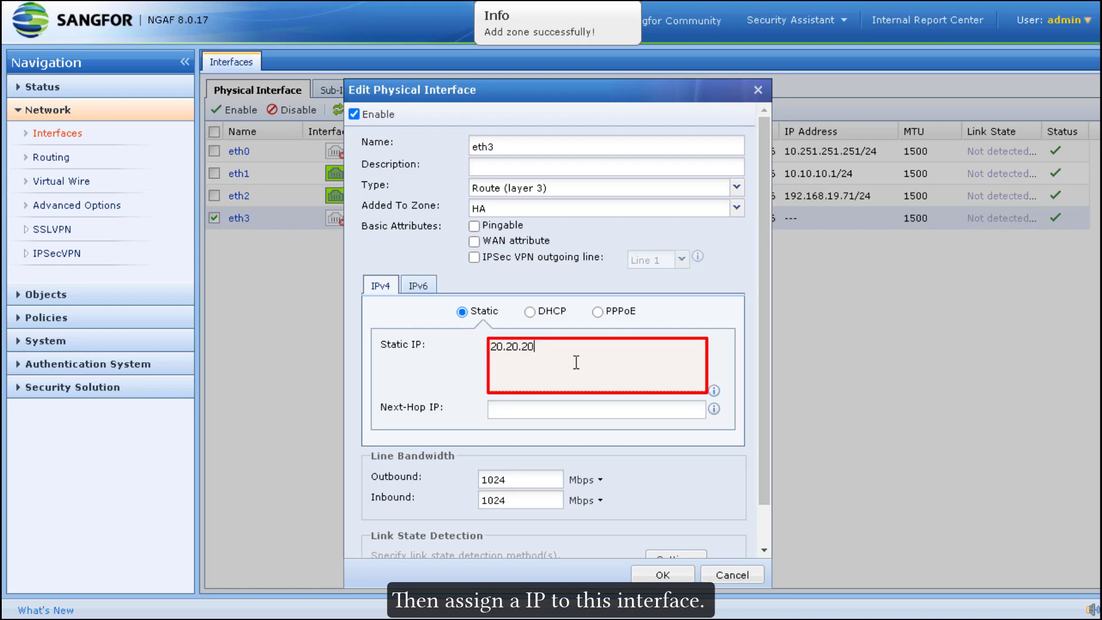
{"action": "type", "text": ".1/24-HA"}
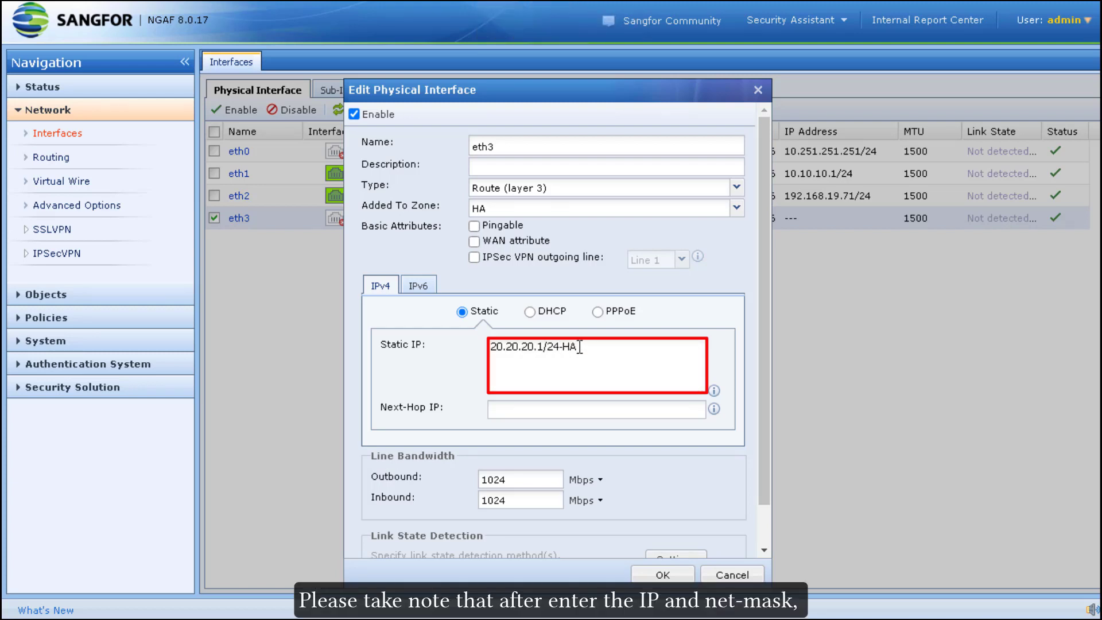
{"action": "double_click", "coordinate": [564, 346]}
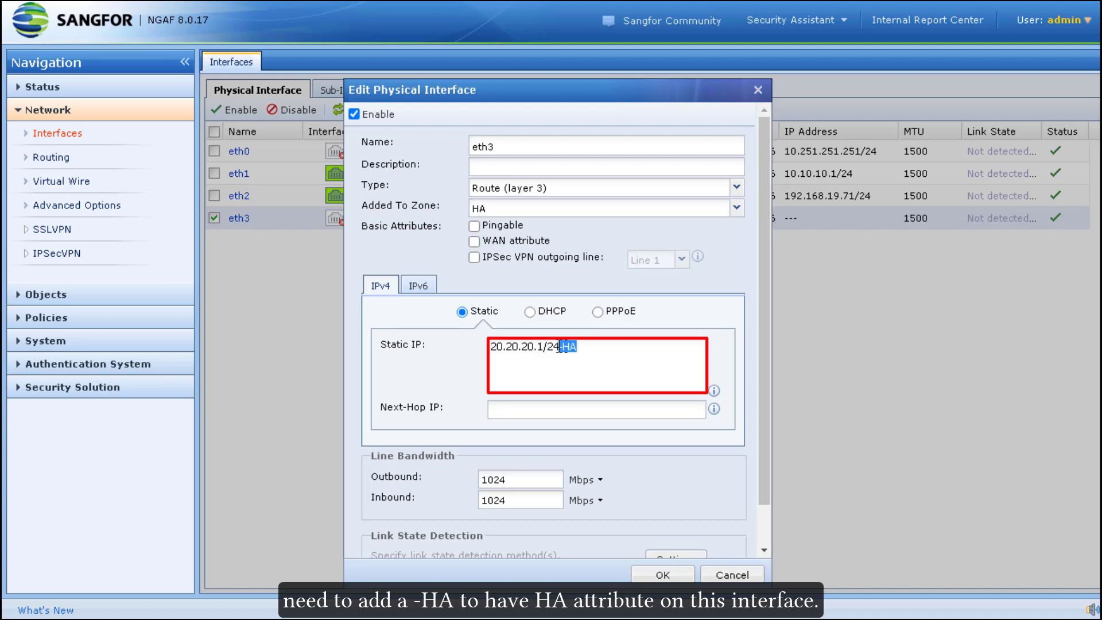
{"action": "left_click", "coordinate": [629, 379]}
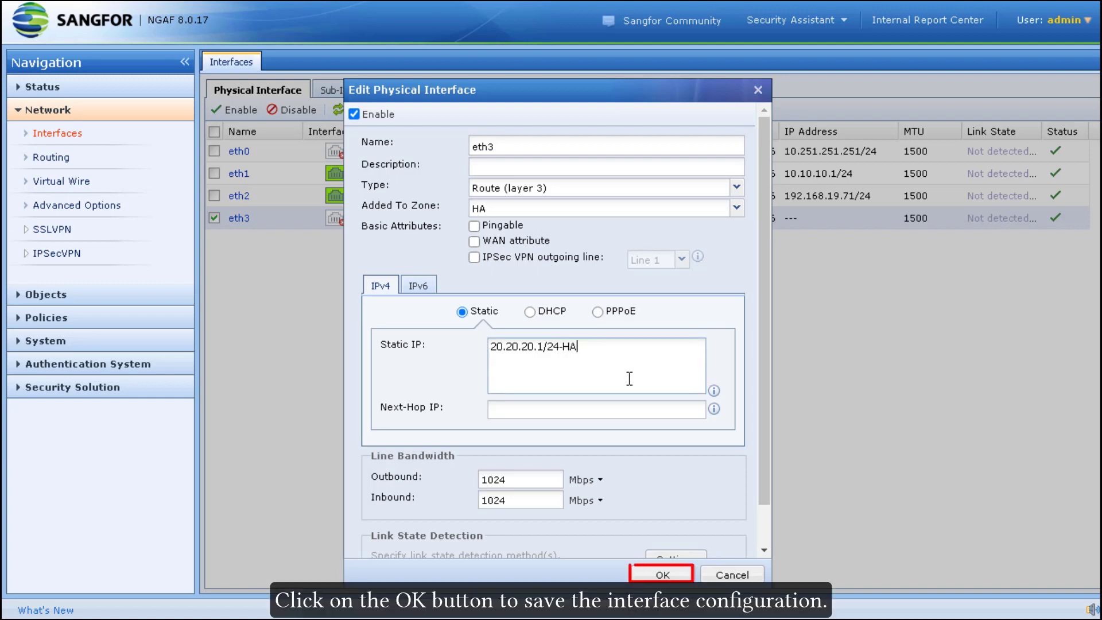
{"action": "left_click", "coordinate": [661, 574]}
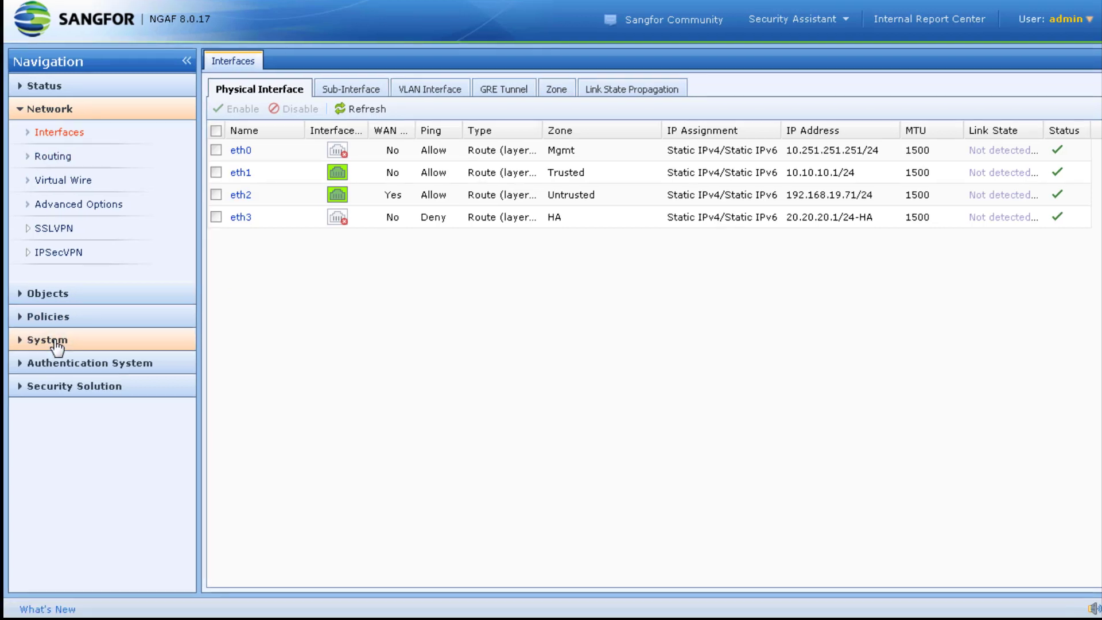
{"action": "left_click", "coordinate": [55, 342]}
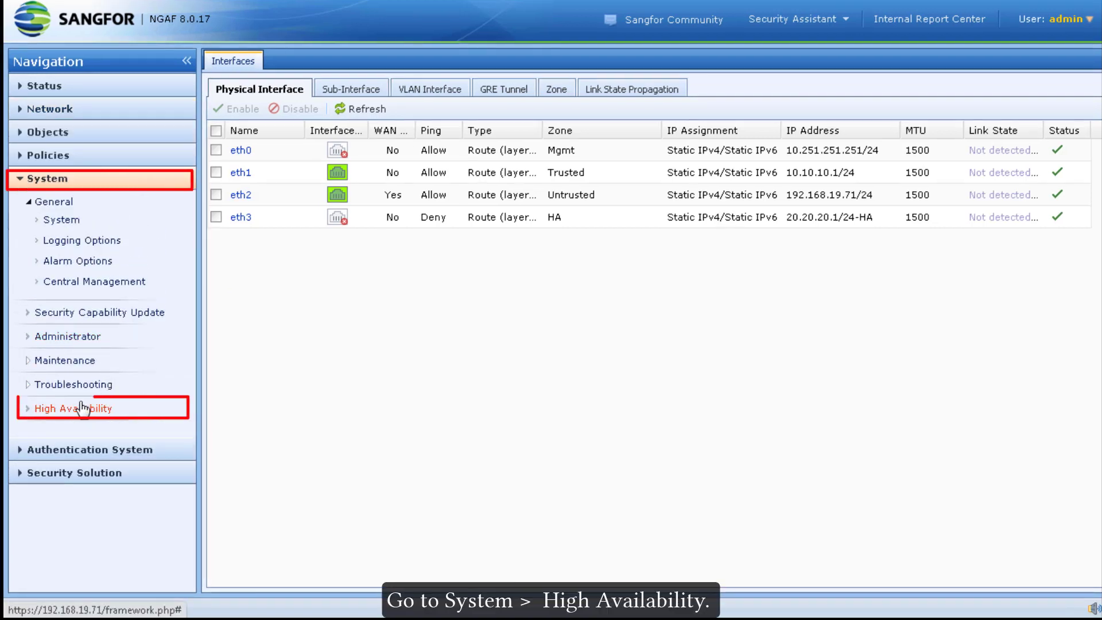
- Save the HA primary link with local 20.20.20.1/24-HA(eth3) and peer 20.20.20.2
{"action": "left_click", "coordinate": [82, 409]}
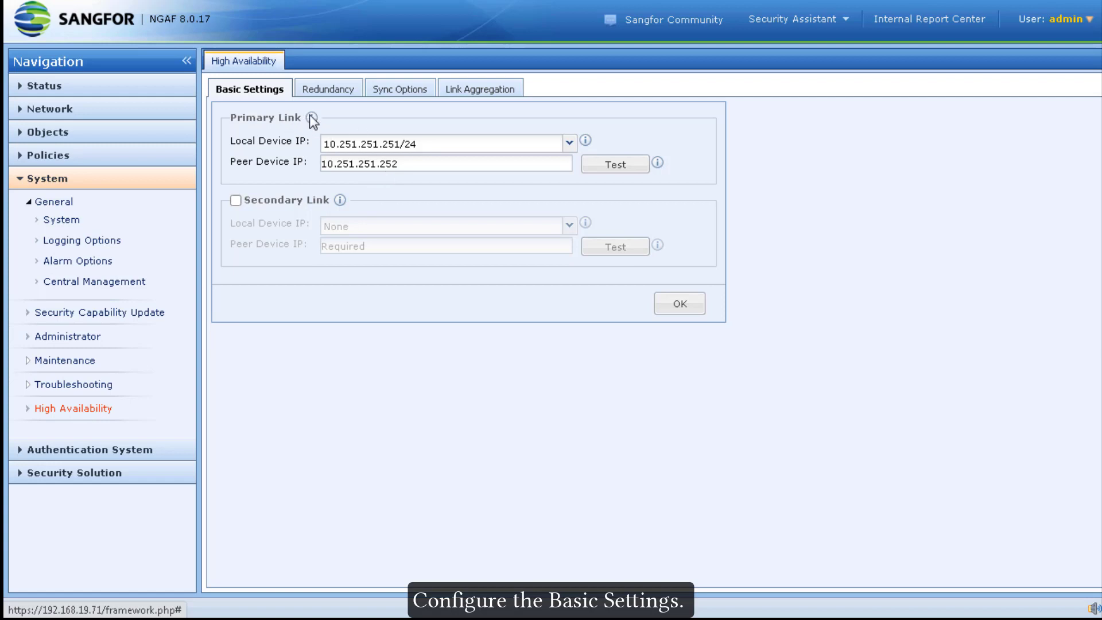
{"action": "left_click", "coordinate": [574, 147]}
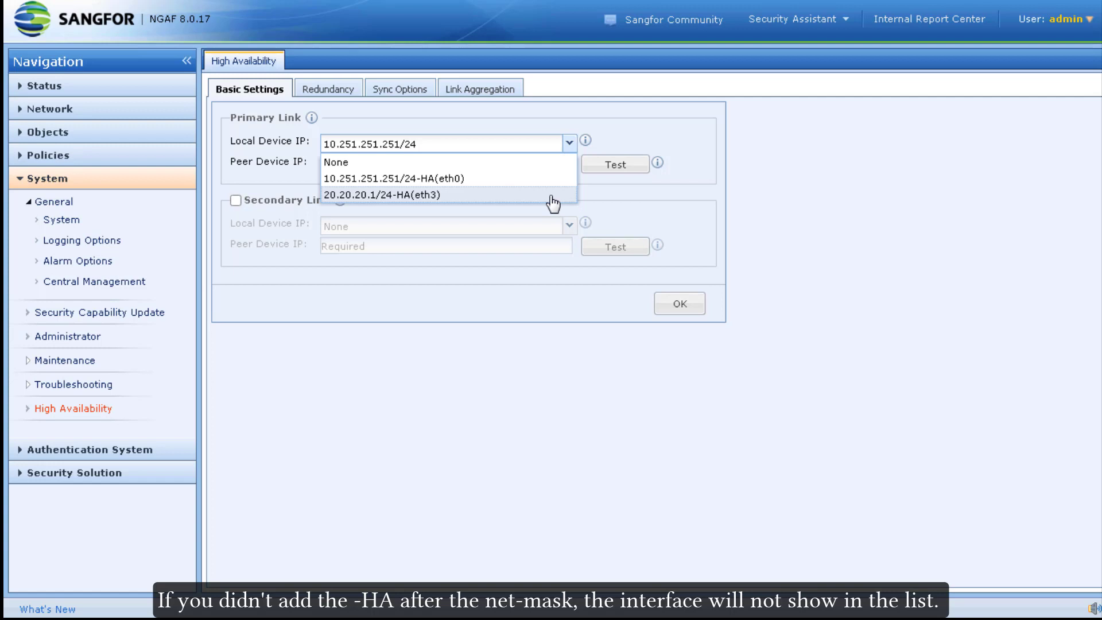
{"action": "left_click", "coordinate": [551, 198]}
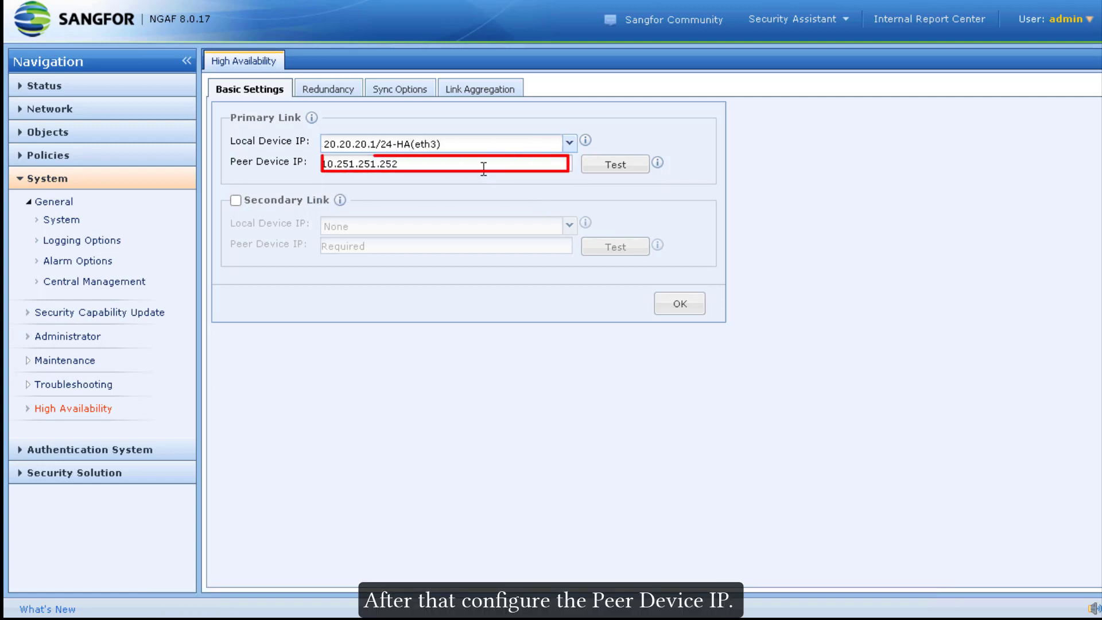
{"action": "double_click", "coordinate": [367, 165]}
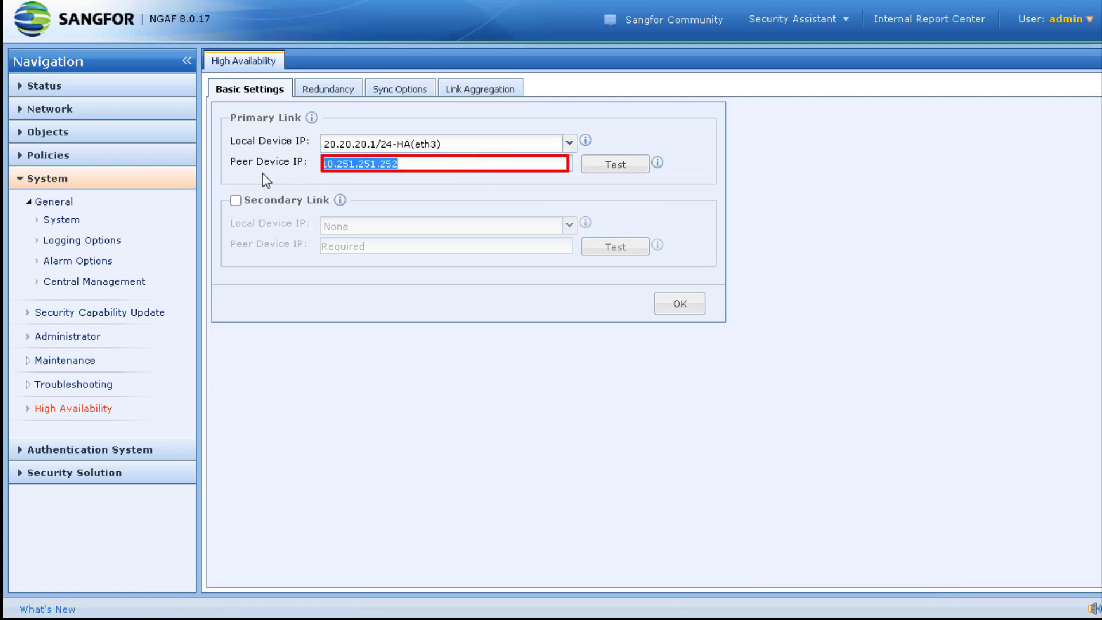
{"action": "type", "text": "20.20.20.2"}
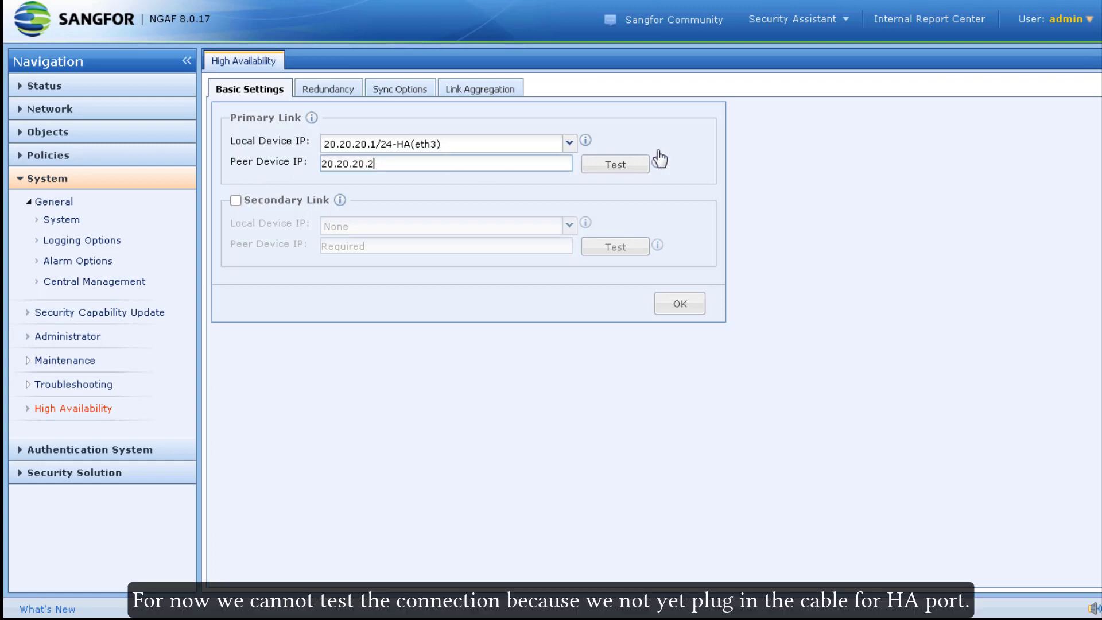
{"action": "left_click", "coordinate": [676, 305]}
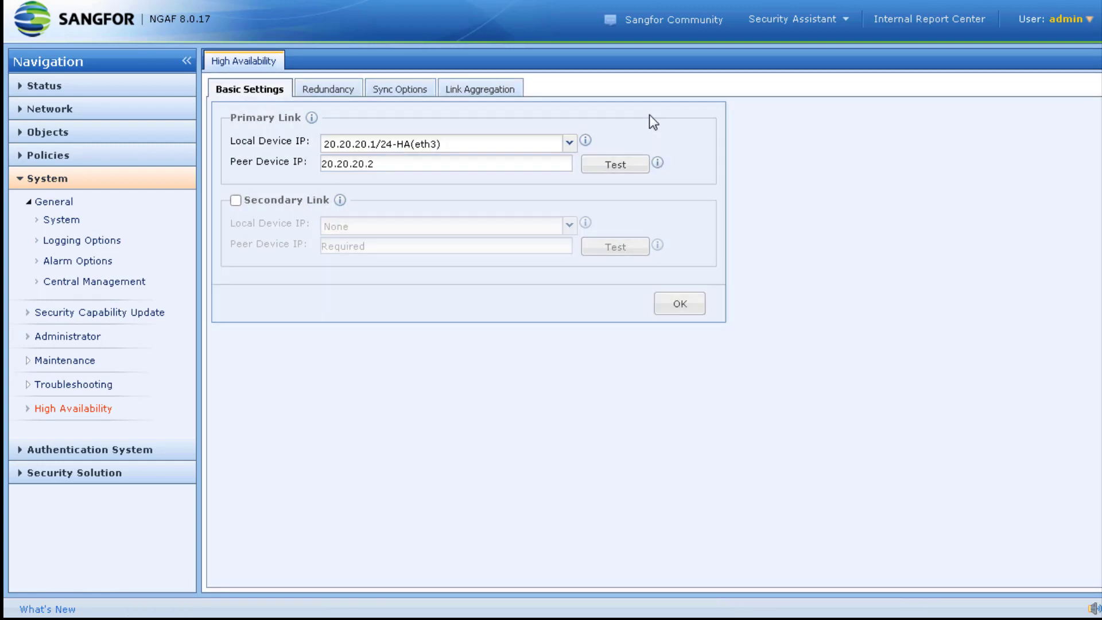
{"action": "left_click", "coordinate": [336, 92]}
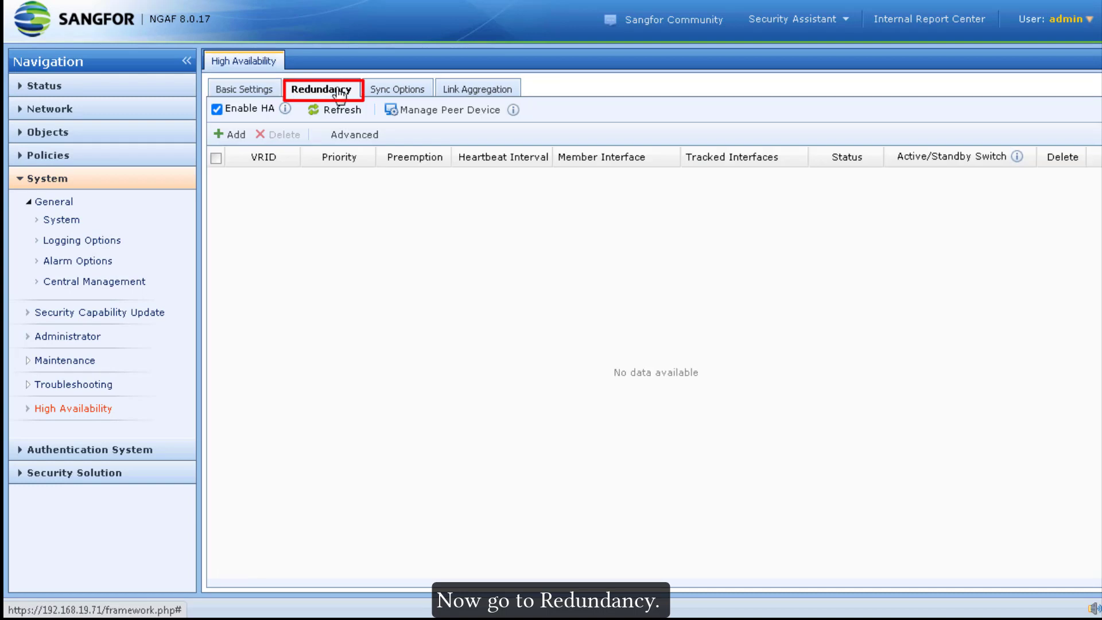
- Start a VRRP group 100 with priority 100, preemption on, and eth1 as member
{"action": "left_click", "coordinate": [240, 138]}
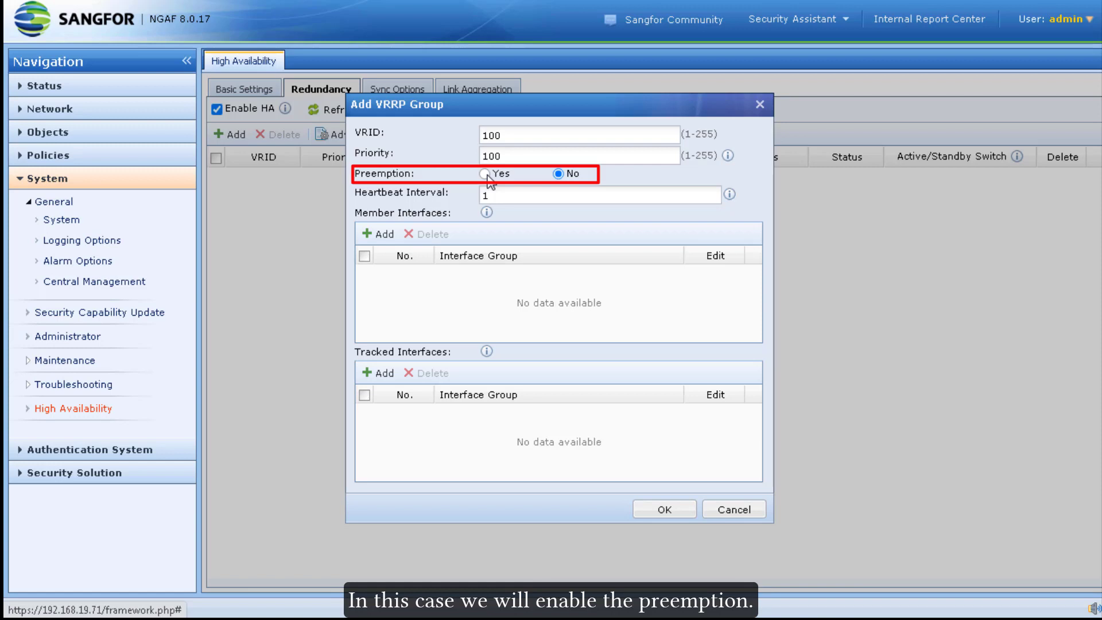
{"action": "left_click", "coordinate": [487, 176]}
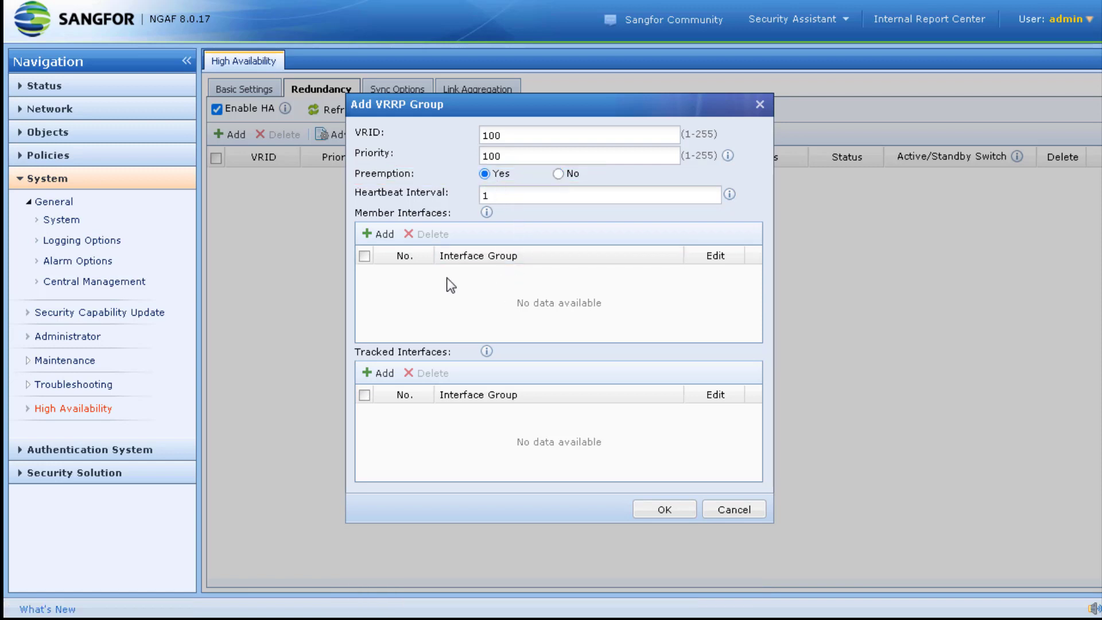
{"action": "left_click", "coordinate": [382, 236]}
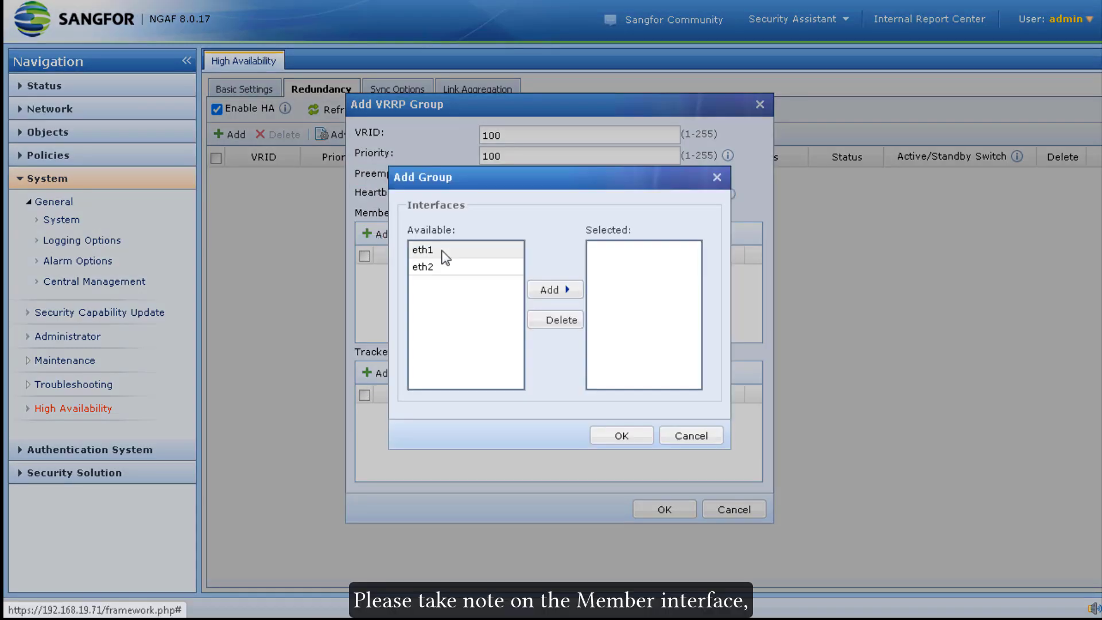
{"action": "left_click", "coordinate": [445, 252]}
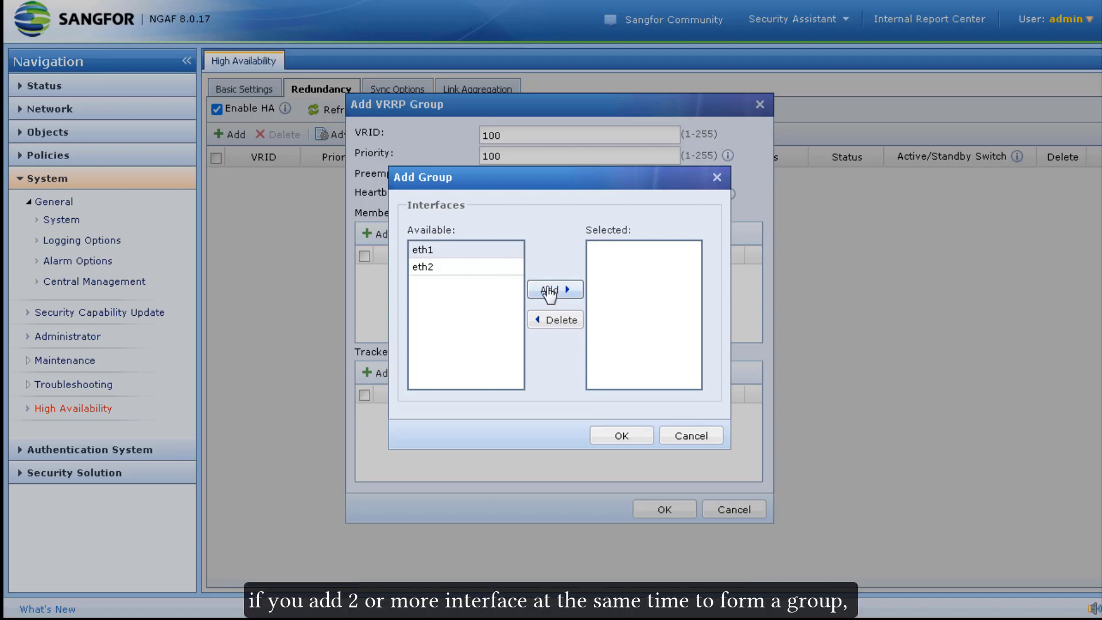
{"action": "left_click", "coordinate": [546, 291]}
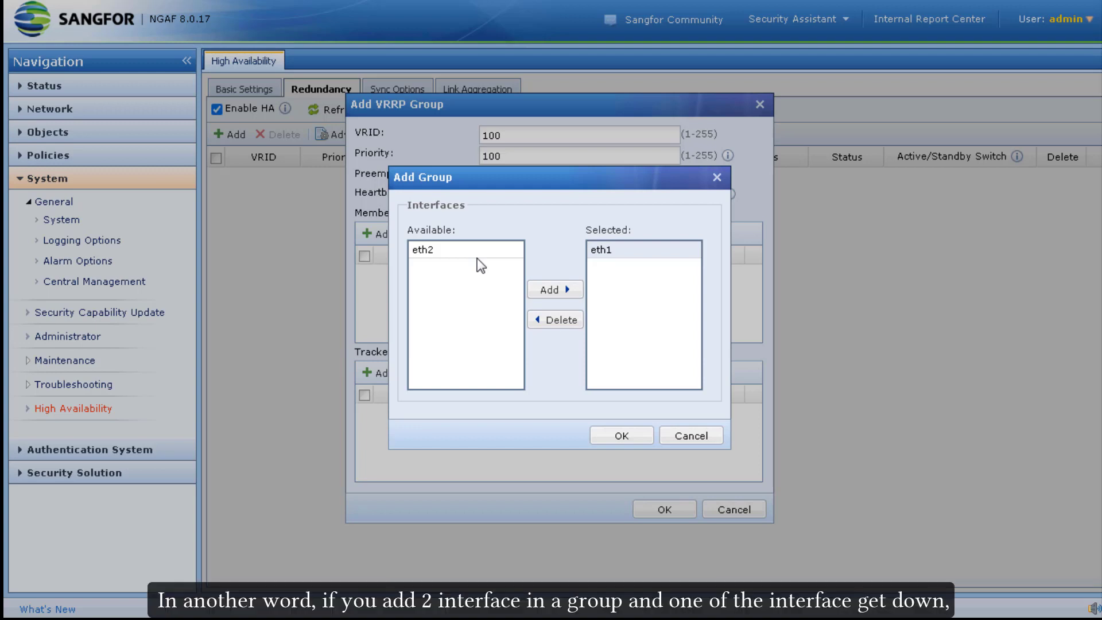
{"action": "left_click", "coordinate": [632, 436]}
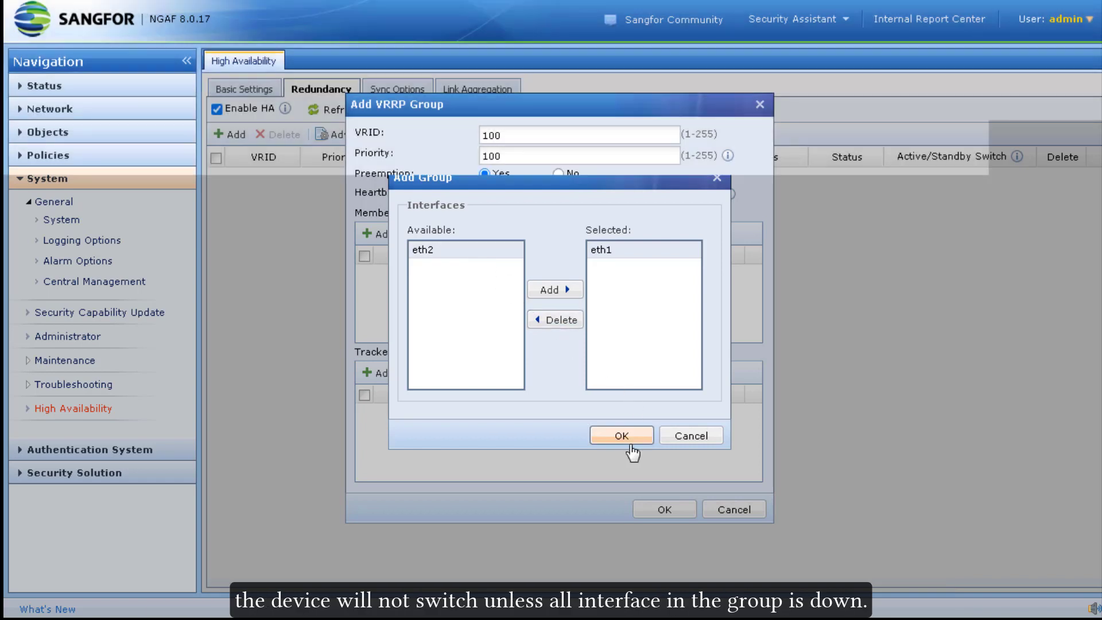
- Add eth2 as a second member interface and save the VRRP group
{"action": "left_click", "coordinate": [383, 236]}
{"action": "left_click", "coordinate": [457, 251]}
{"action": "left_click", "coordinate": [553, 291]}
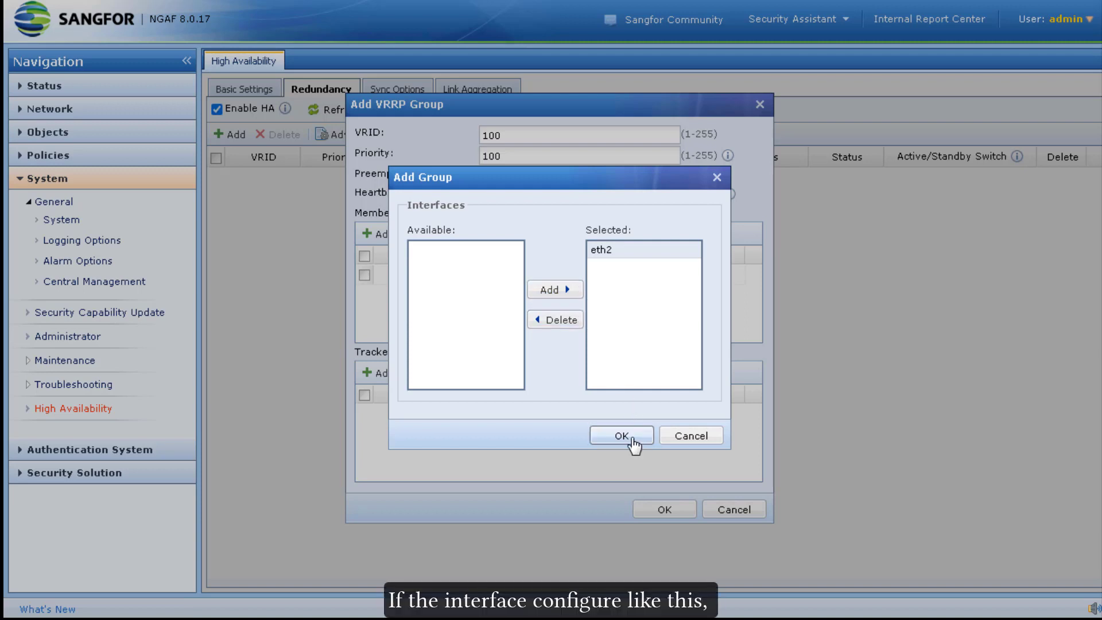
{"action": "left_click", "coordinate": [632, 438]}
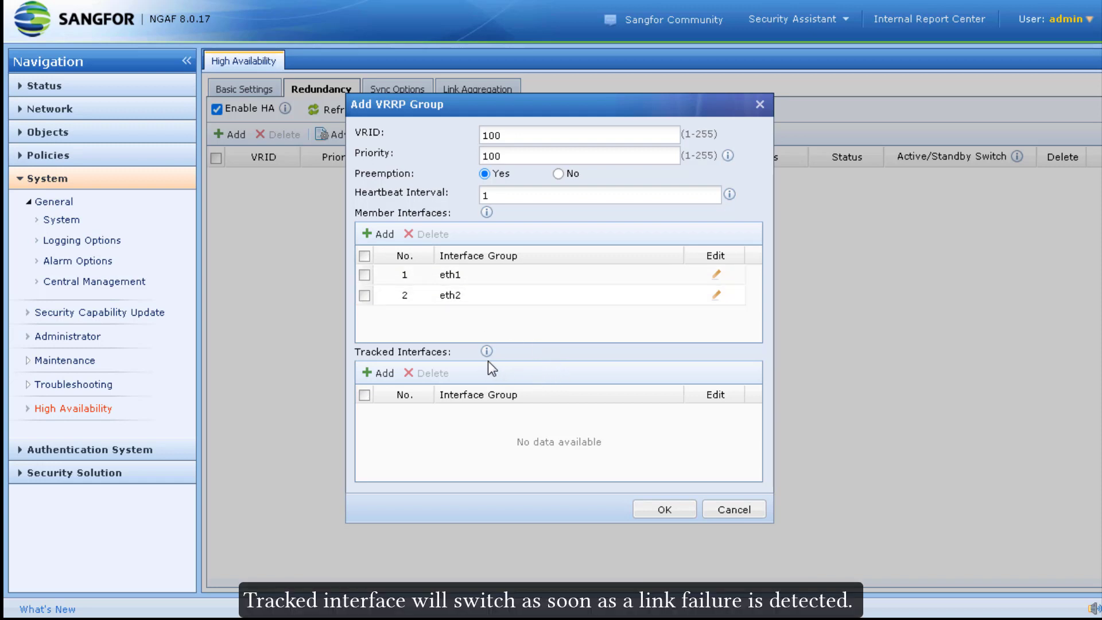
{"action": "mouse_move", "coordinate": [488, 357]}
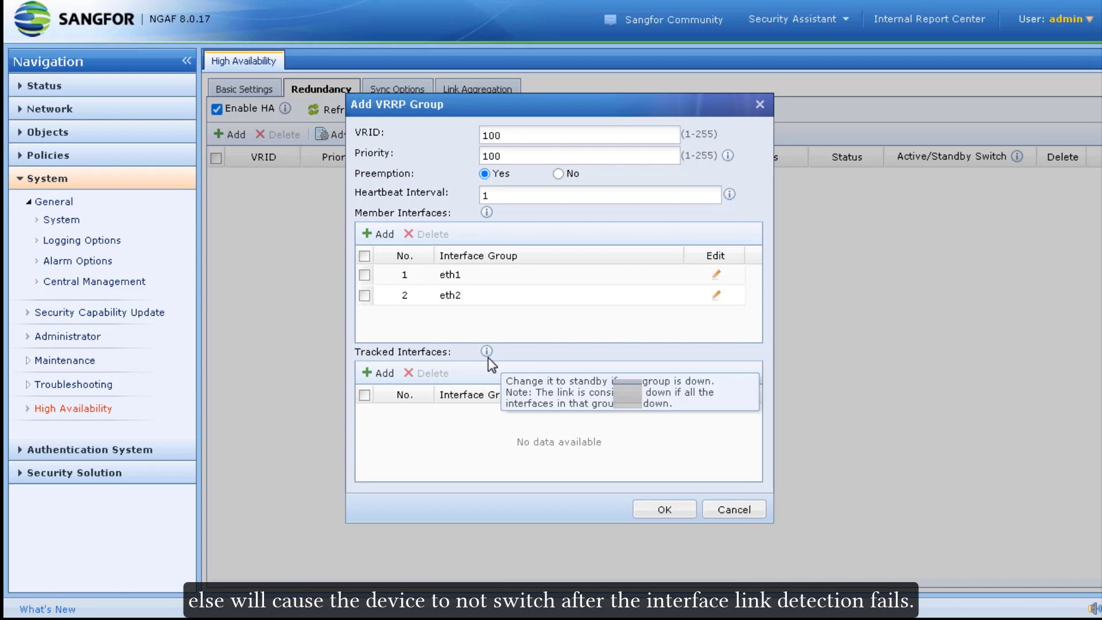
{"action": "left_click", "coordinate": [653, 509]}
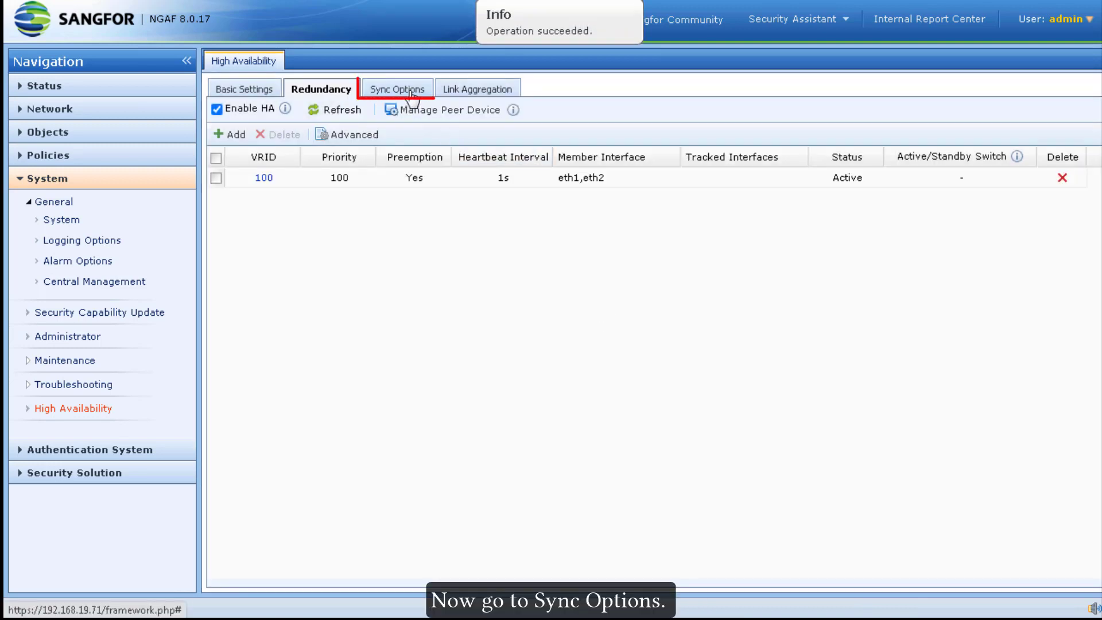
- Enable sync of User authentication, Session information and Configuration, excluding OSPF-Route, and confirm
{"action": "left_click", "coordinate": [411, 93]}
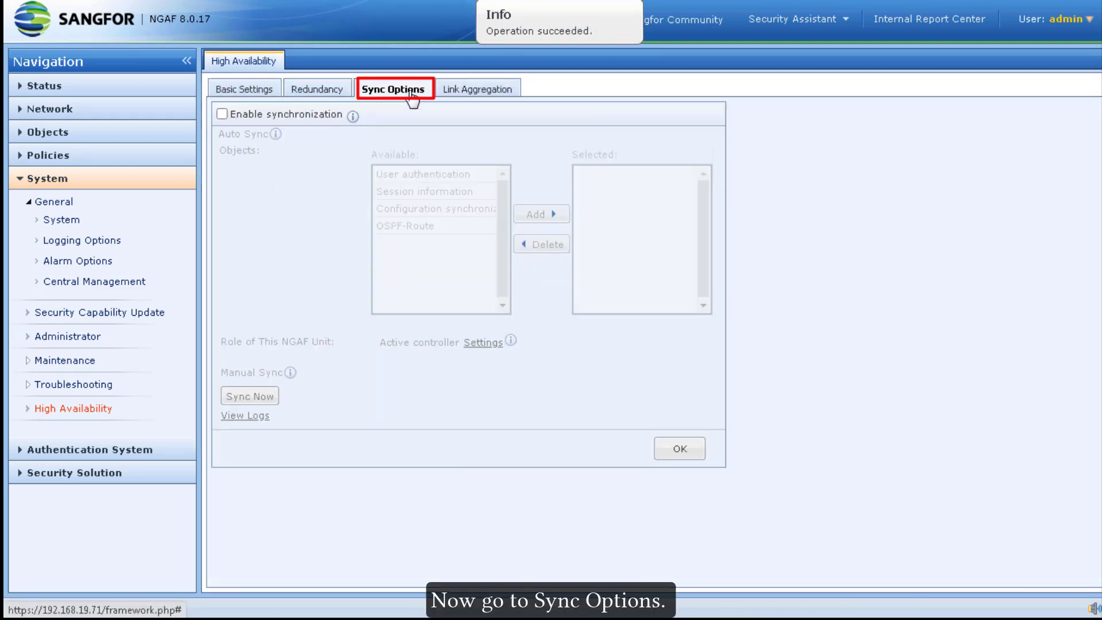
{"action": "left_click", "coordinate": [248, 117]}
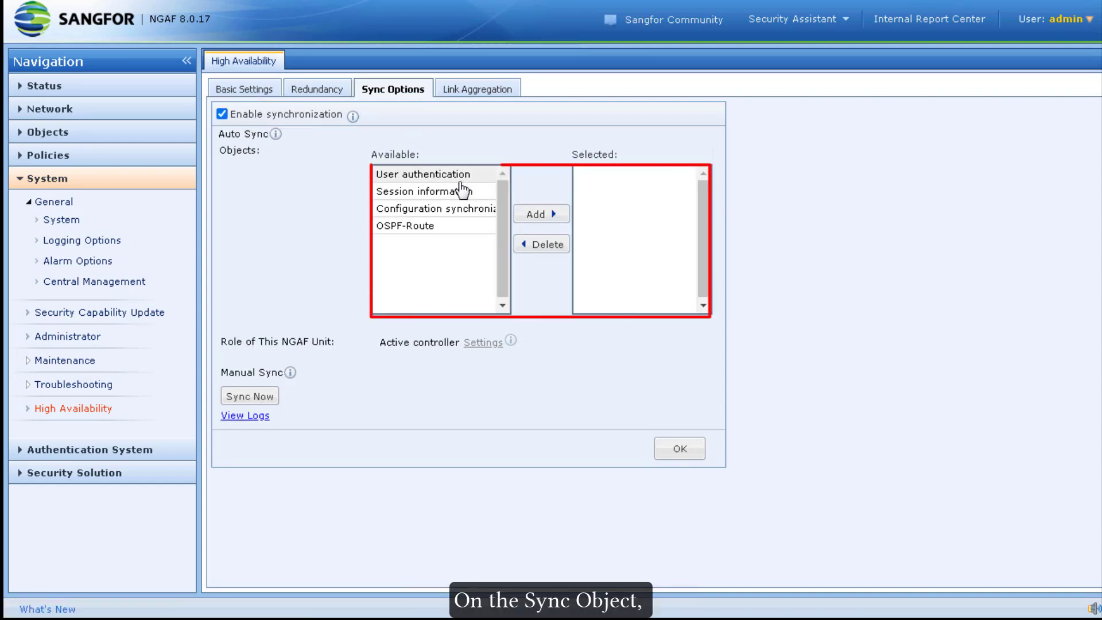
{"action": "left_click", "coordinate": [558, 216]}
{"action": "left_click", "coordinate": [471, 176]}
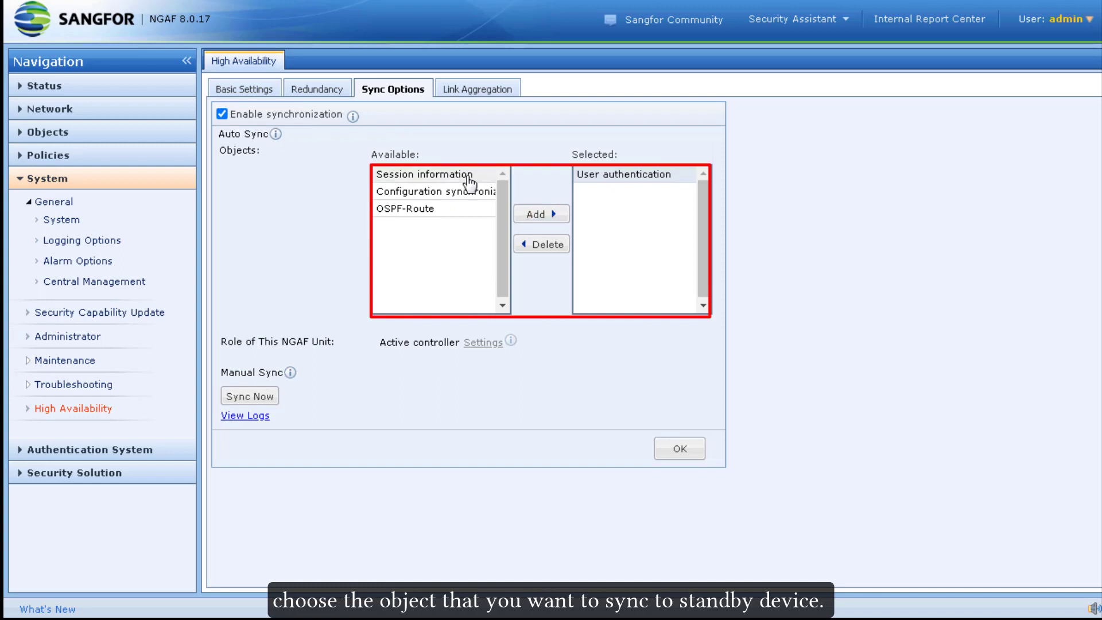
{"action": "left_click", "coordinate": [532, 216]}
{"action": "left_click", "coordinate": [455, 178]}
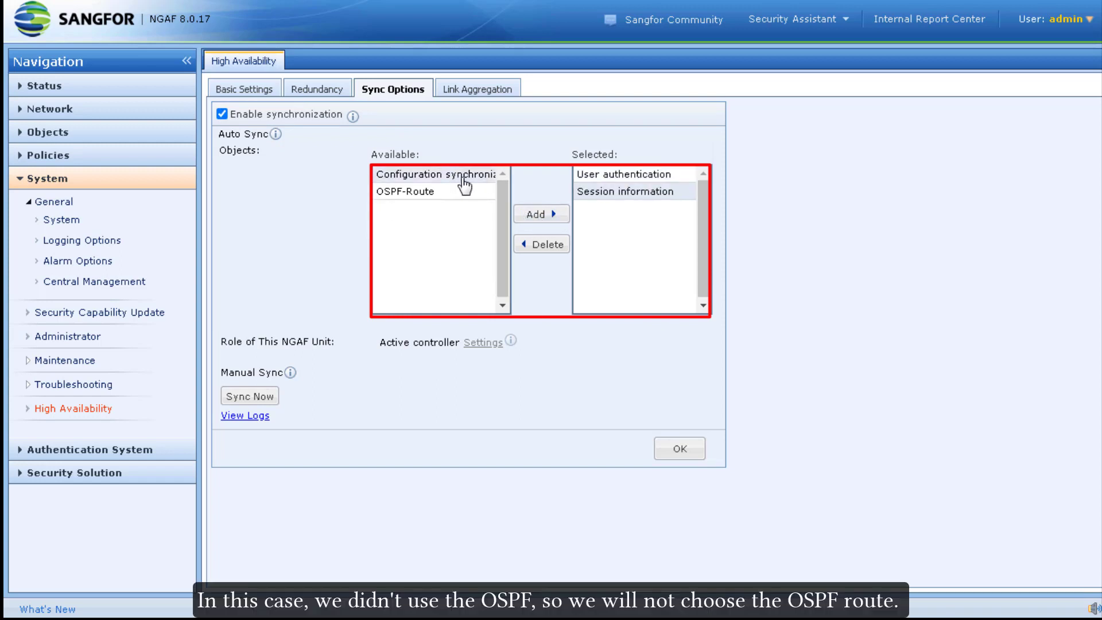
{"action": "left_click", "coordinate": [550, 217]}
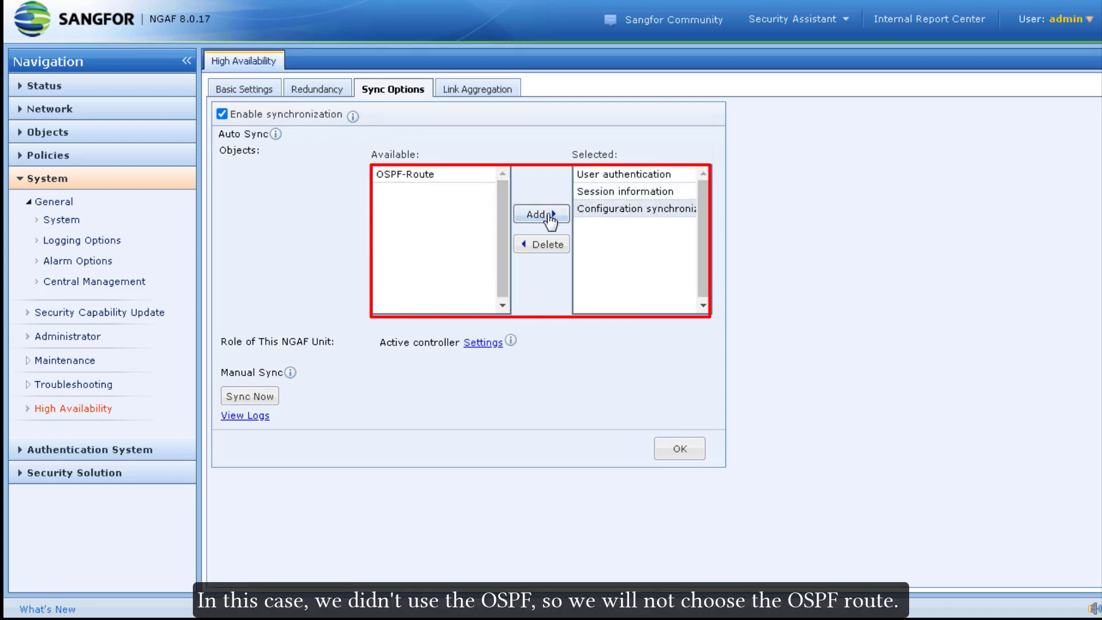
{"action": "left_click", "coordinate": [464, 177]}
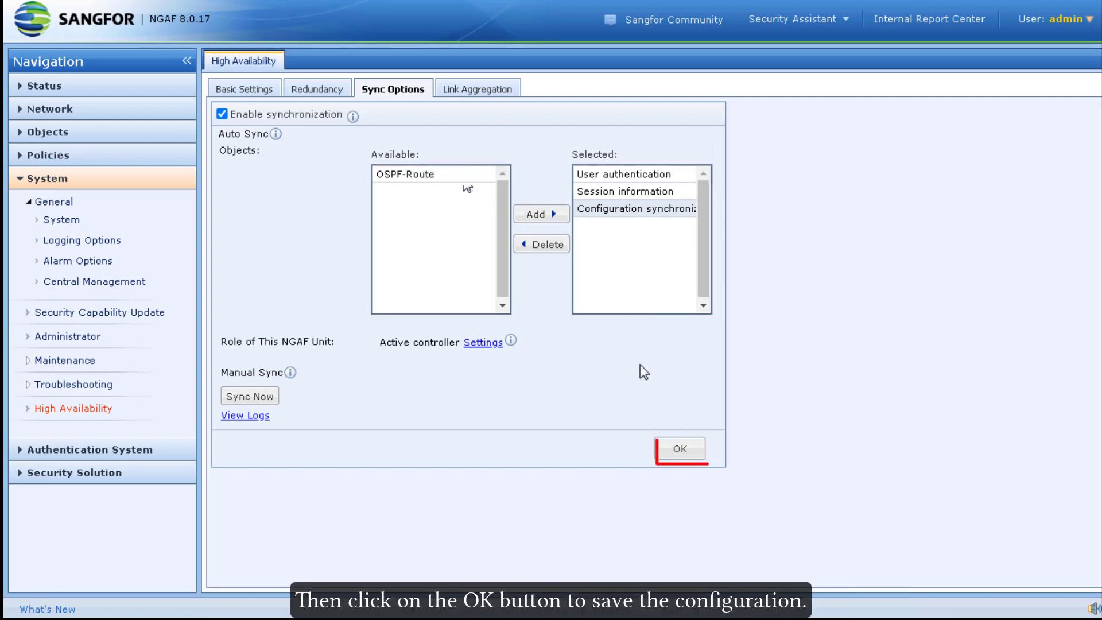
{"action": "left_click", "coordinate": [680, 448]}
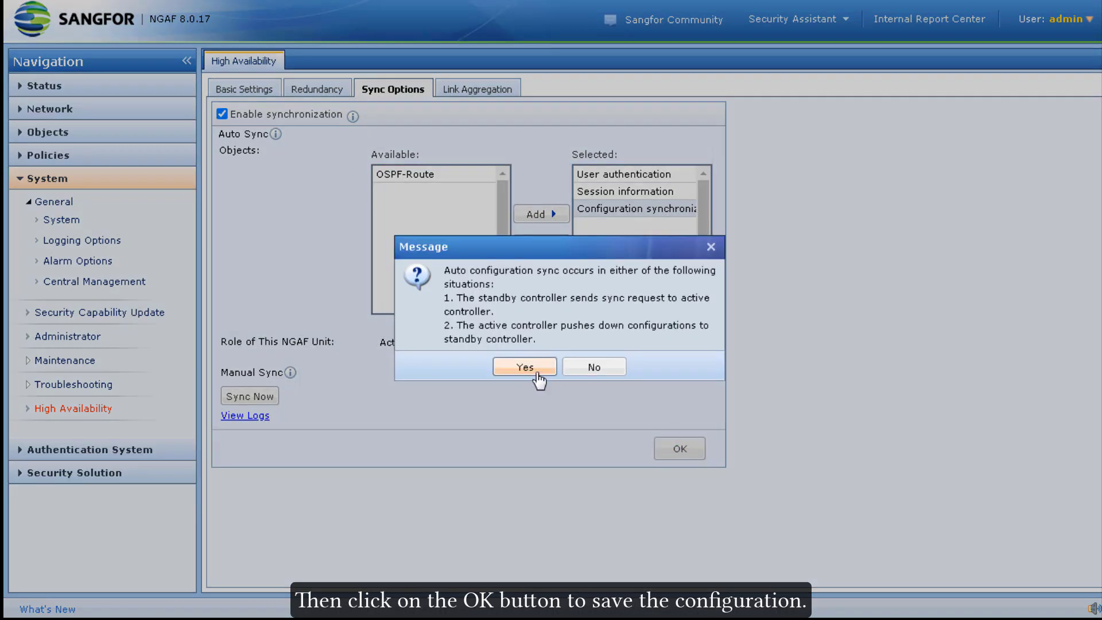
{"action": "left_click", "coordinate": [525, 367]}
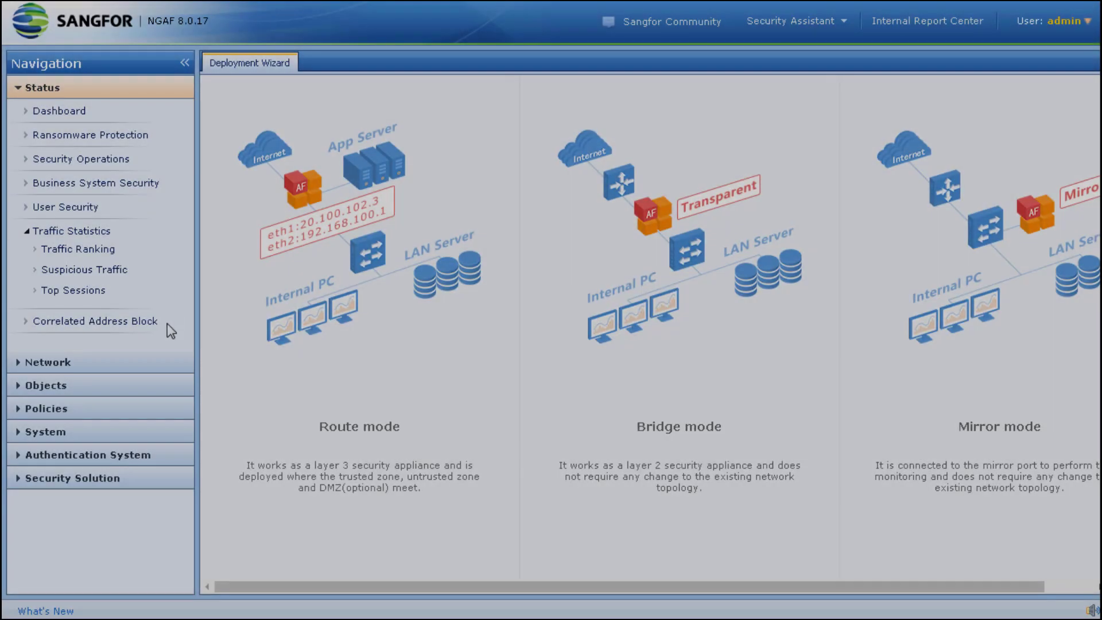
- Show the standby unit's Network > Interfaces list with eth0–eth3 in zone None
{"action": "left_click", "coordinate": [163, 363]}
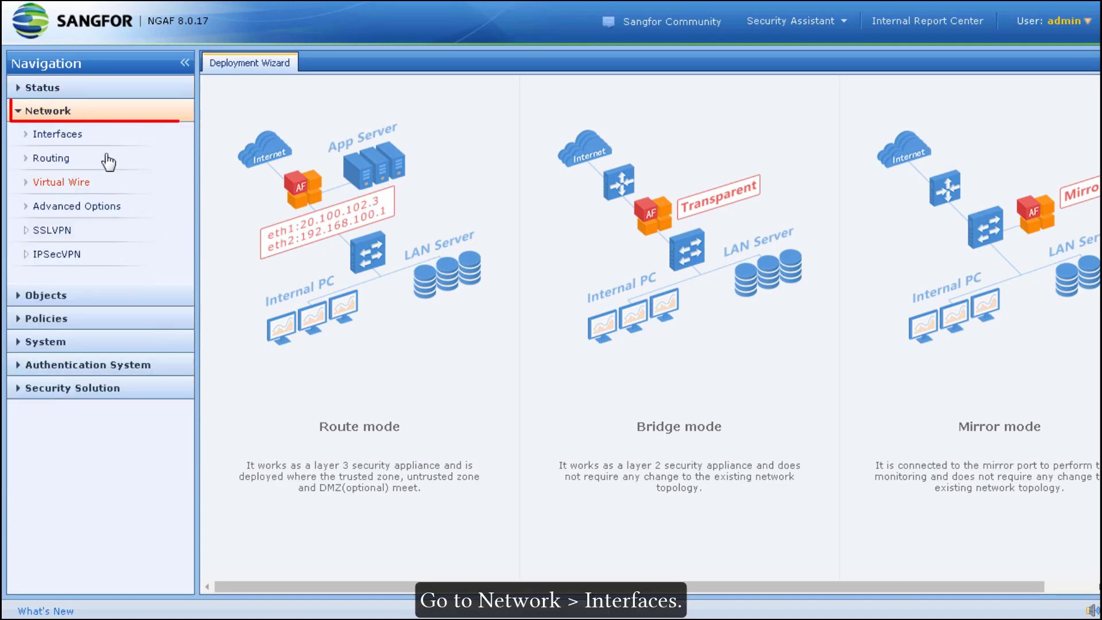
{"action": "left_click", "coordinate": [73, 142]}
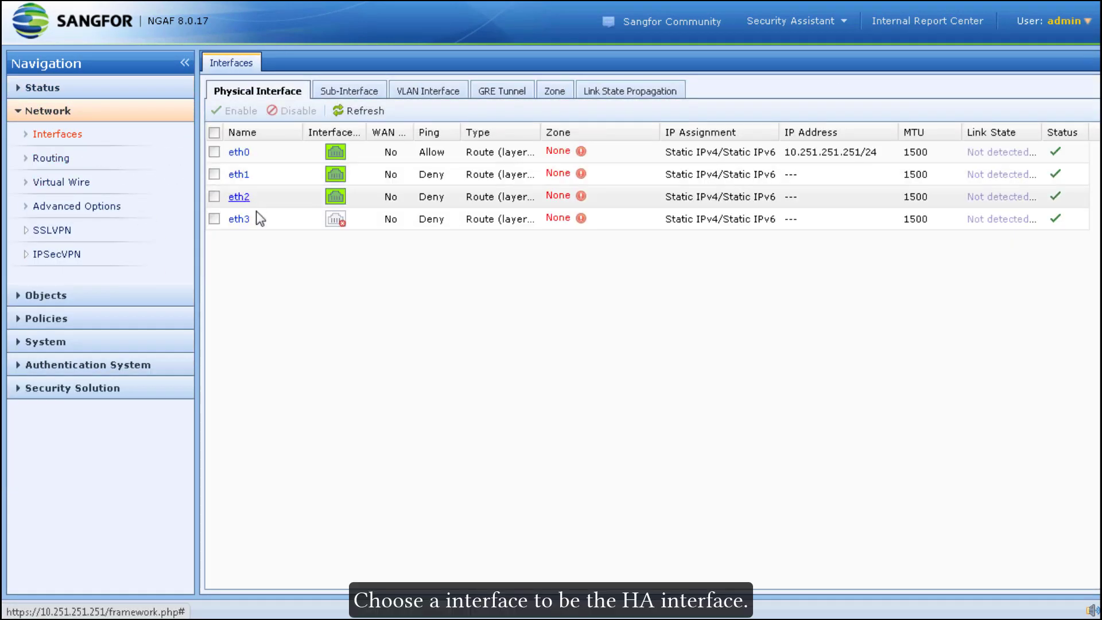
- Save standby eth3 in a new HA zone with static IP 20.20.20.2/24-HA
{"action": "left_click", "coordinate": [238, 219]}
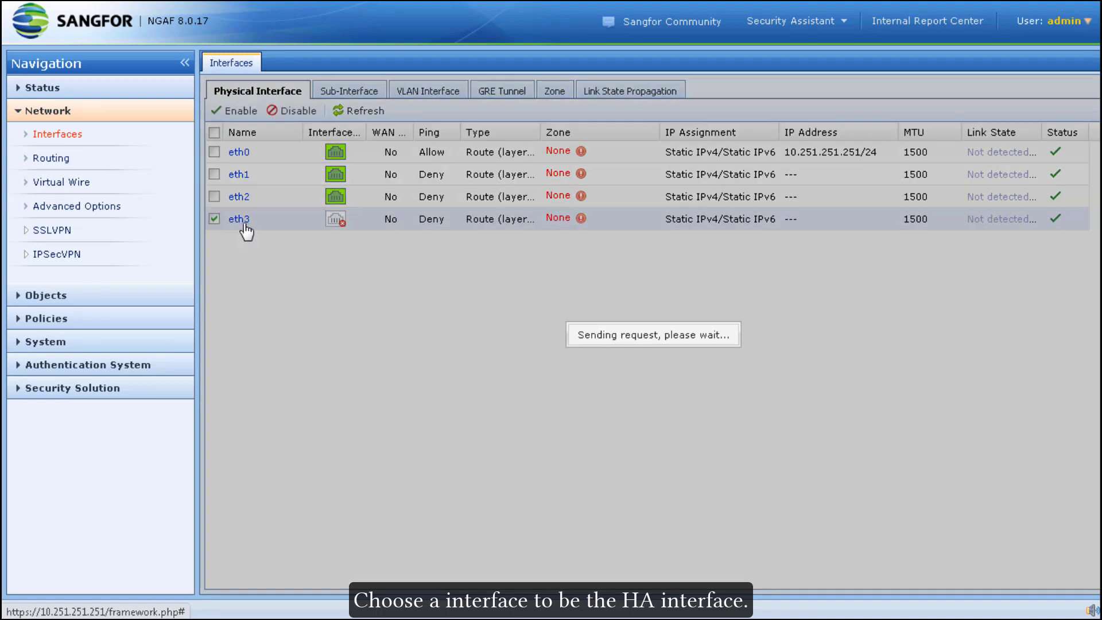
{"action": "left_click", "coordinate": [550, 218]}
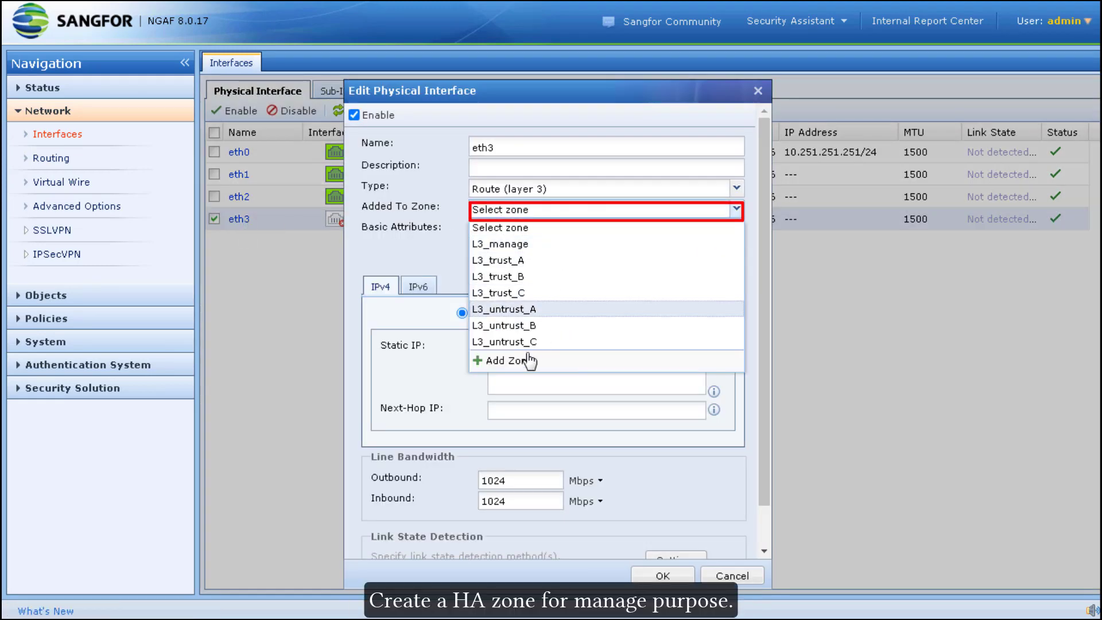
{"action": "left_click", "coordinate": [528, 360]}
{"action": "type", "text": "HA"}
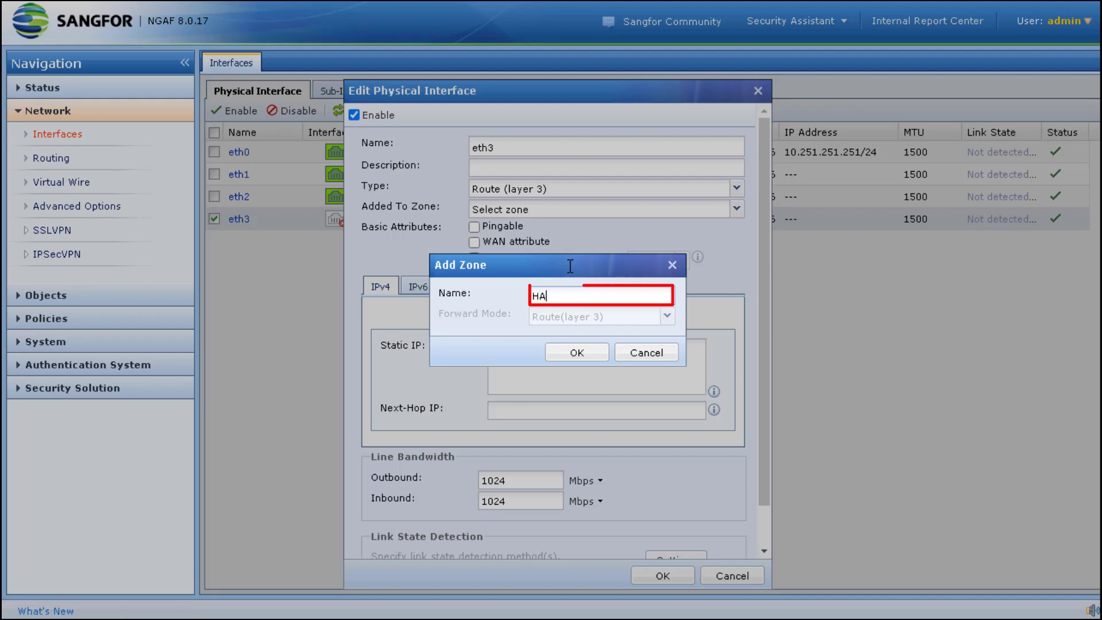
{"action": "left_click", "coordinate": [579, 352]}
{"action": "left_click", "coordinate": [560, 356]}
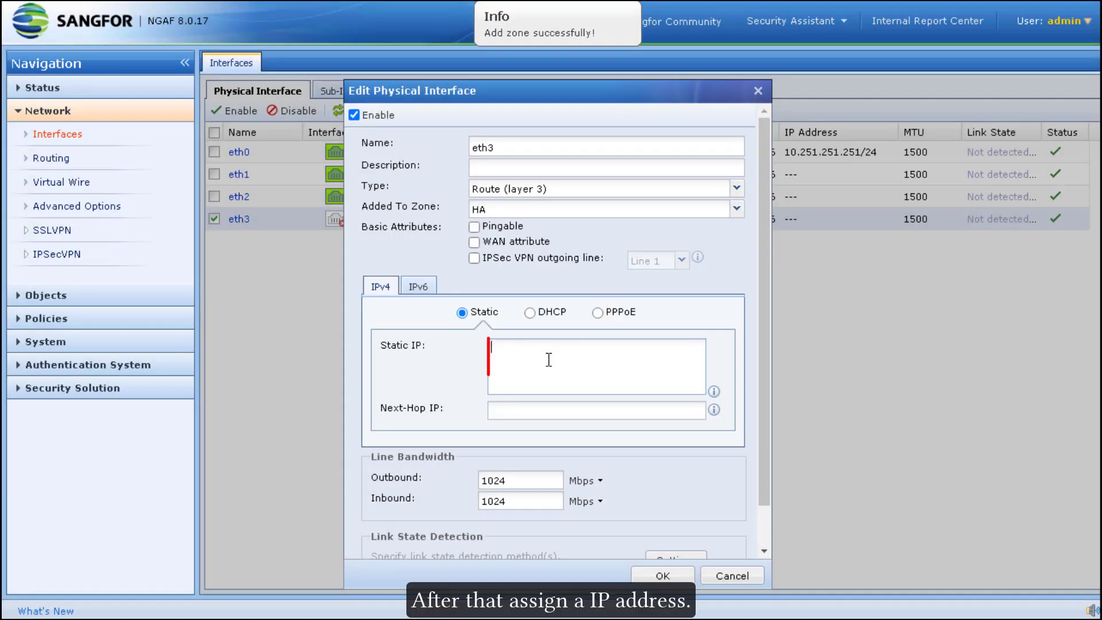
{"action": "type", "text": "20.20.20.2"}
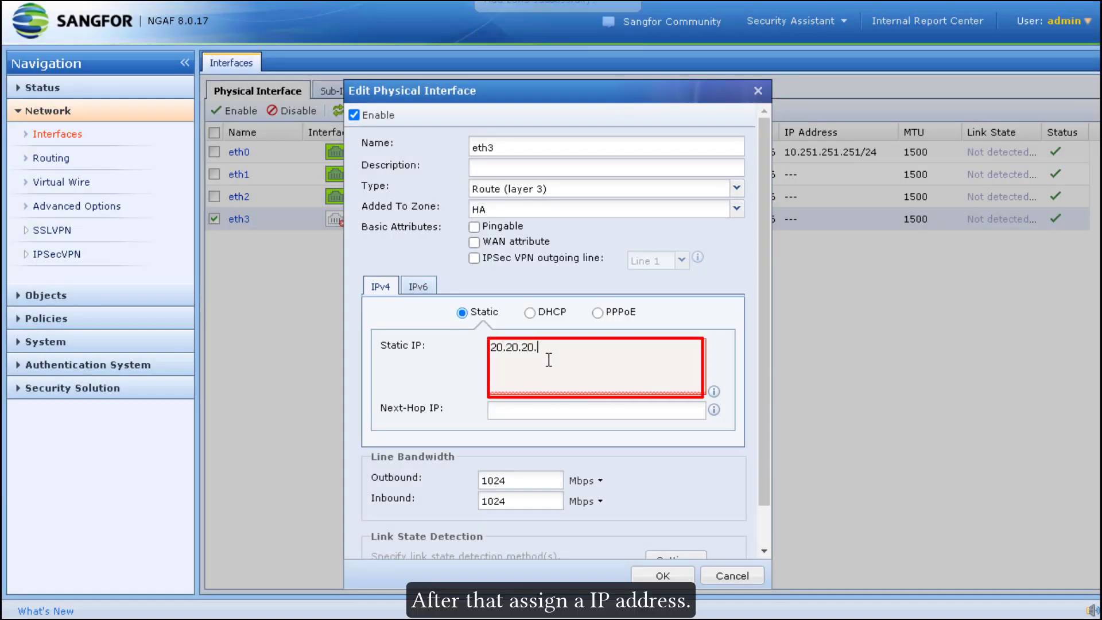
{"action": "type", "text": "/24-HA"}
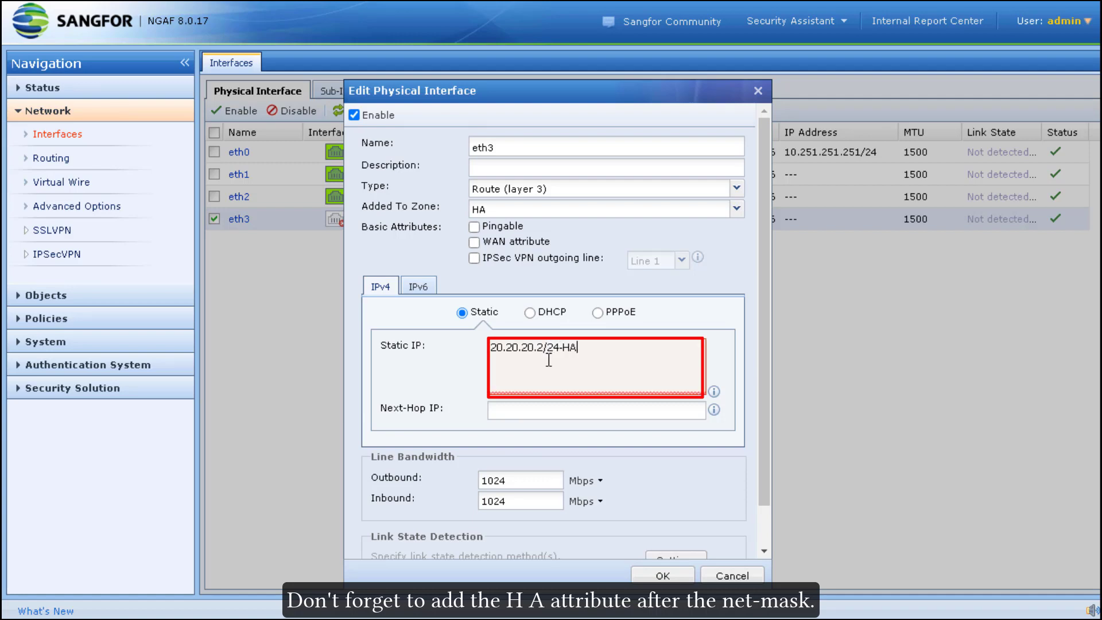
{"action": "left_click_drag", "start_coordinate": [577, 348], "coordinate": [560, 348]}
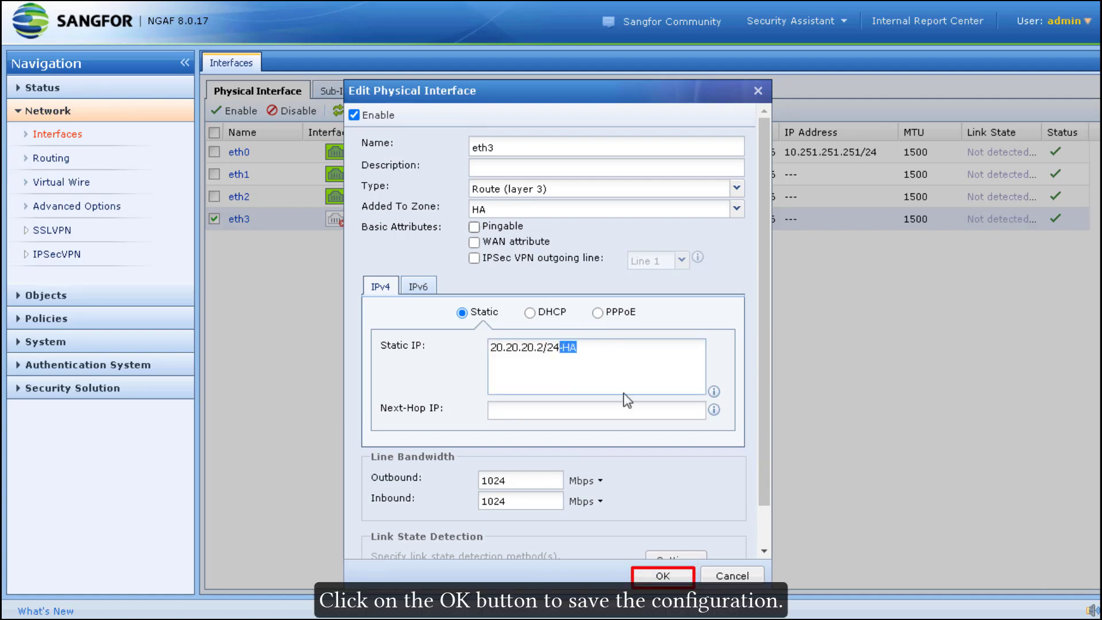
{"action": "left_click", "coordinate": [654, 576]}
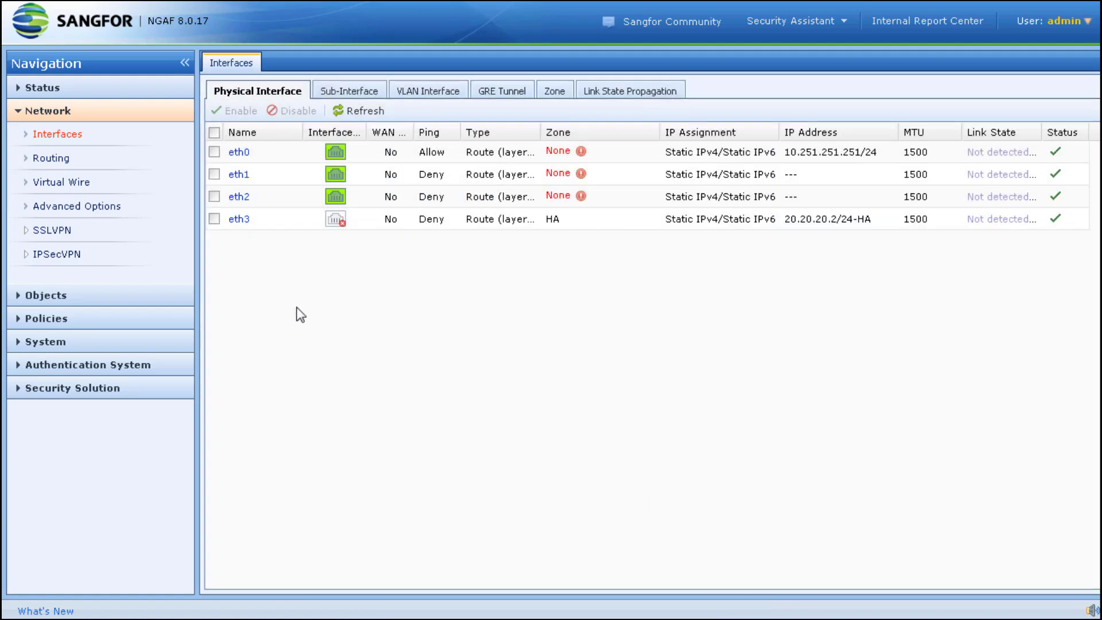
- Save the standby HA primary link with local 20.20.20.2/24-HA(eth3) and peer 20.20.20.1
{"action": "left_click", "coordinate": [113, 344]}
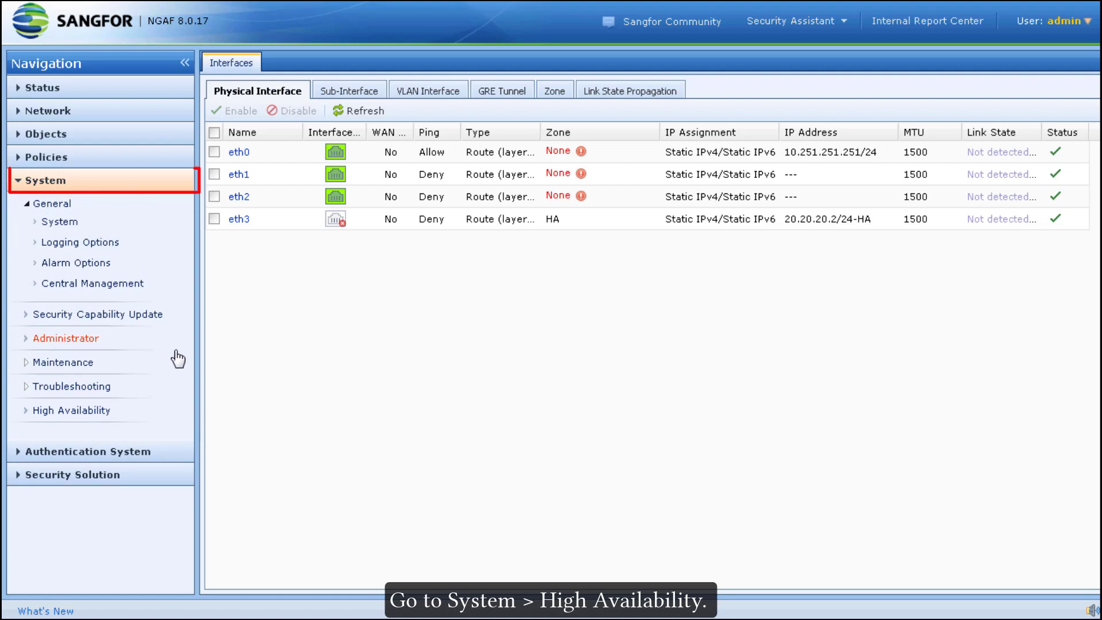
{"action": "left_click", "coordinate": [109, 411]}
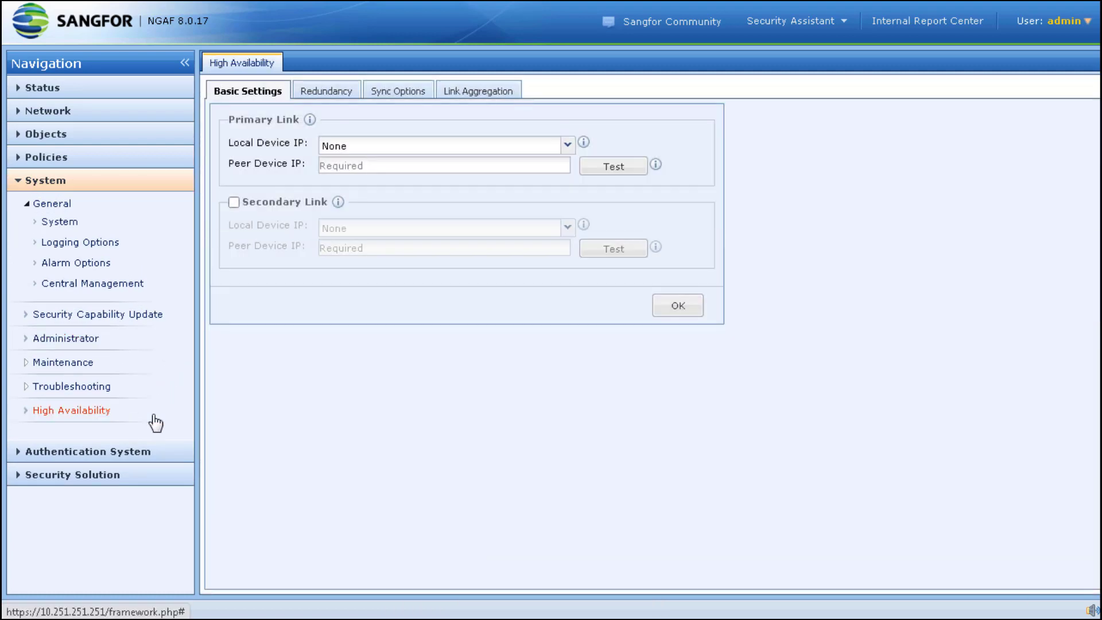
{"action": "left_click", "coordinate": [568, 146]}
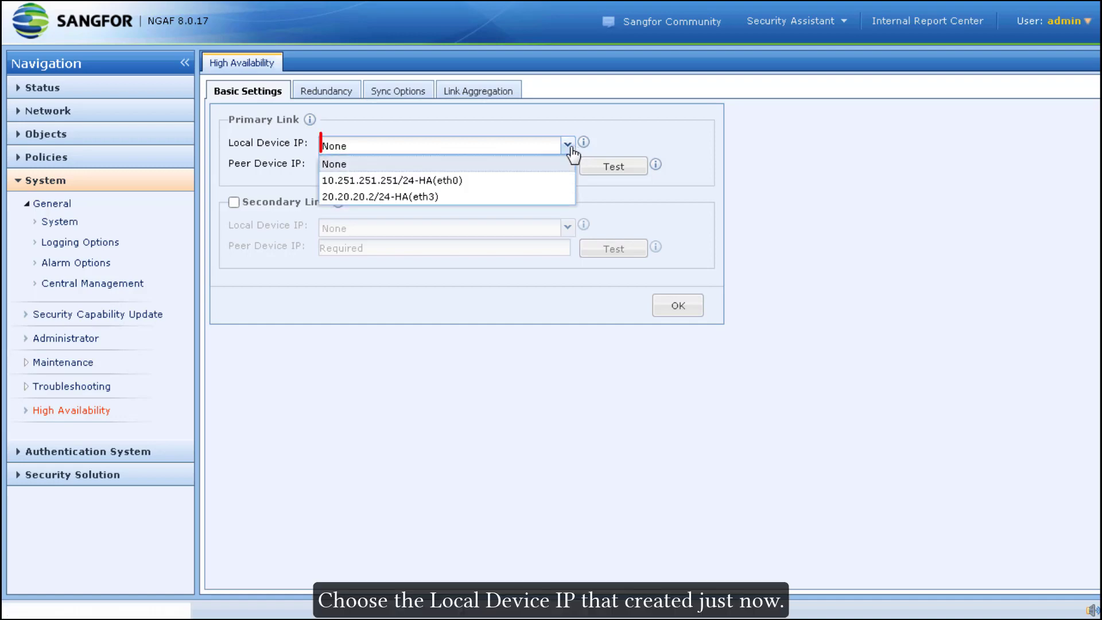
{"action": "left_click", "coordinate": [516, 197]}
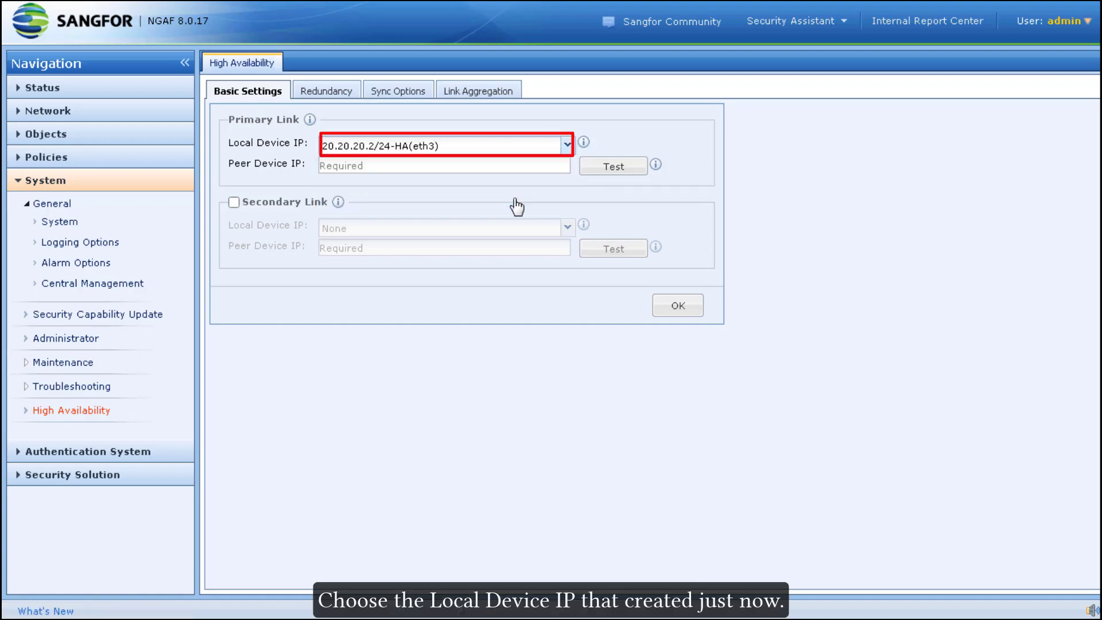
{"action": "left_click", "coordinate": [549, 164]}
{"action": "type", "text": "20.20.20.1"}
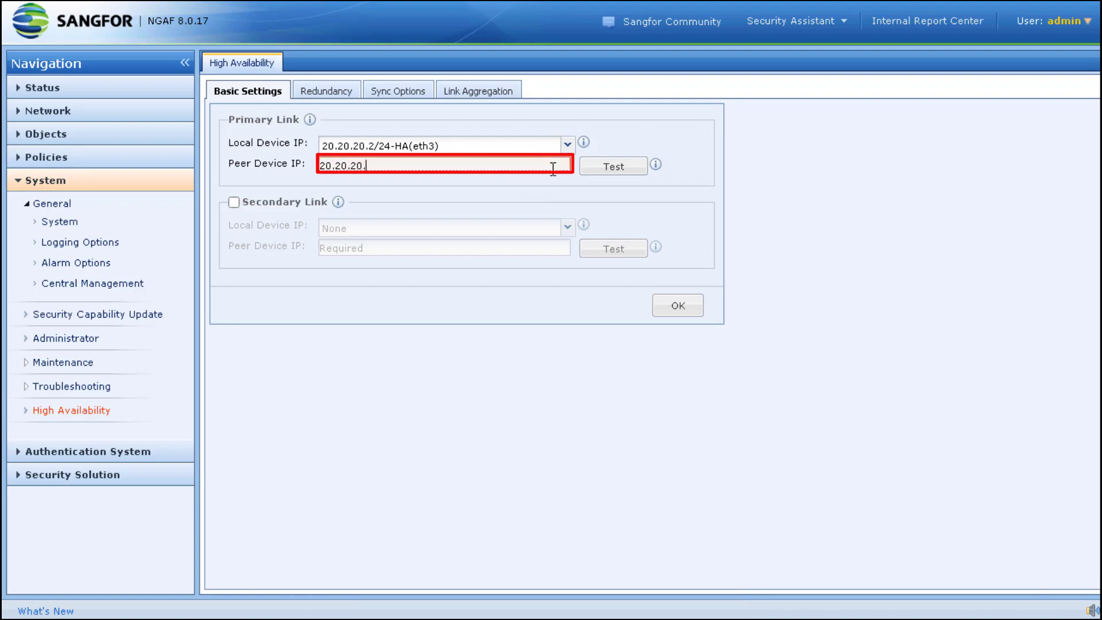
{"action": "left_click", "coordinate": [693, 310]}
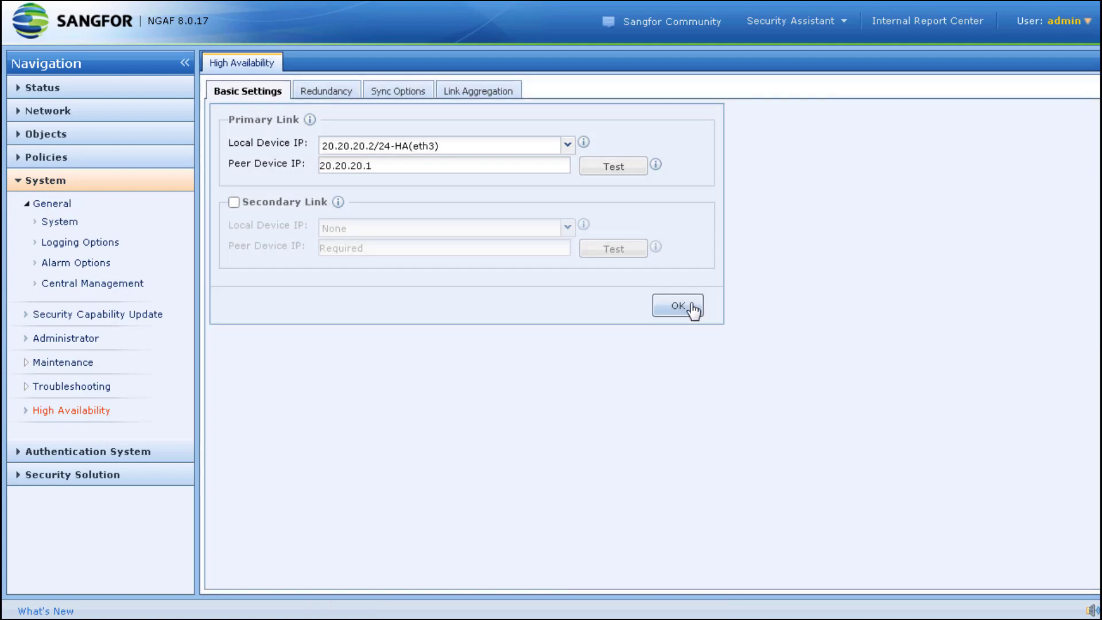
- Enable HA on the Redundancy tab and confirm it
{"action": "left_click", "coordinate": [345, 98]}
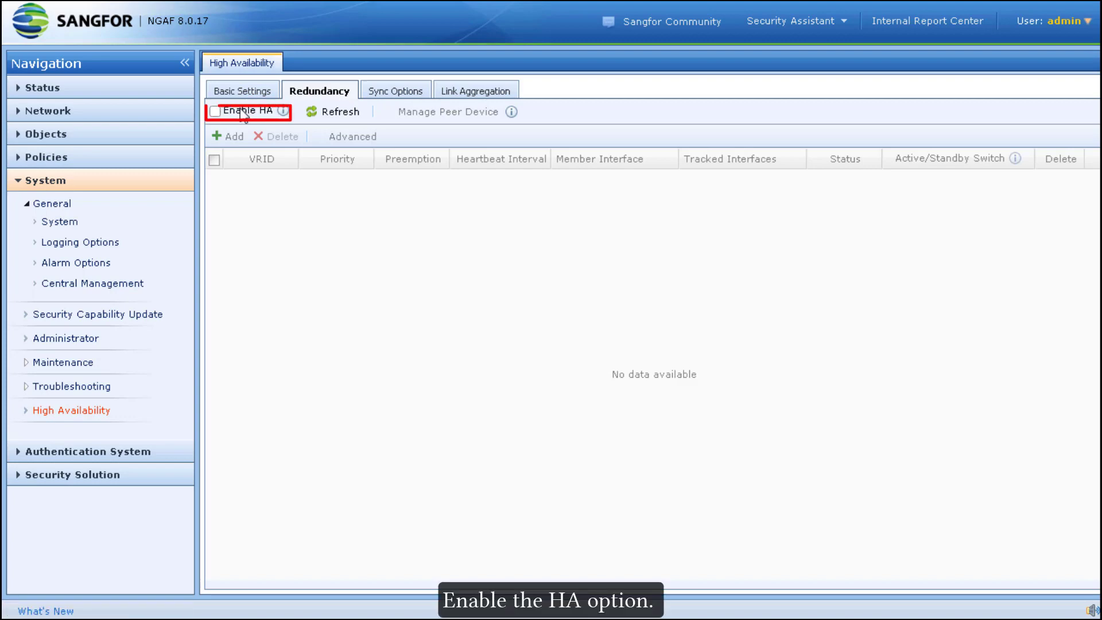
{"action": "left_click", "coordinate": [242, 112]}
{"action": "left_click", "coordinate": [523, 343]}
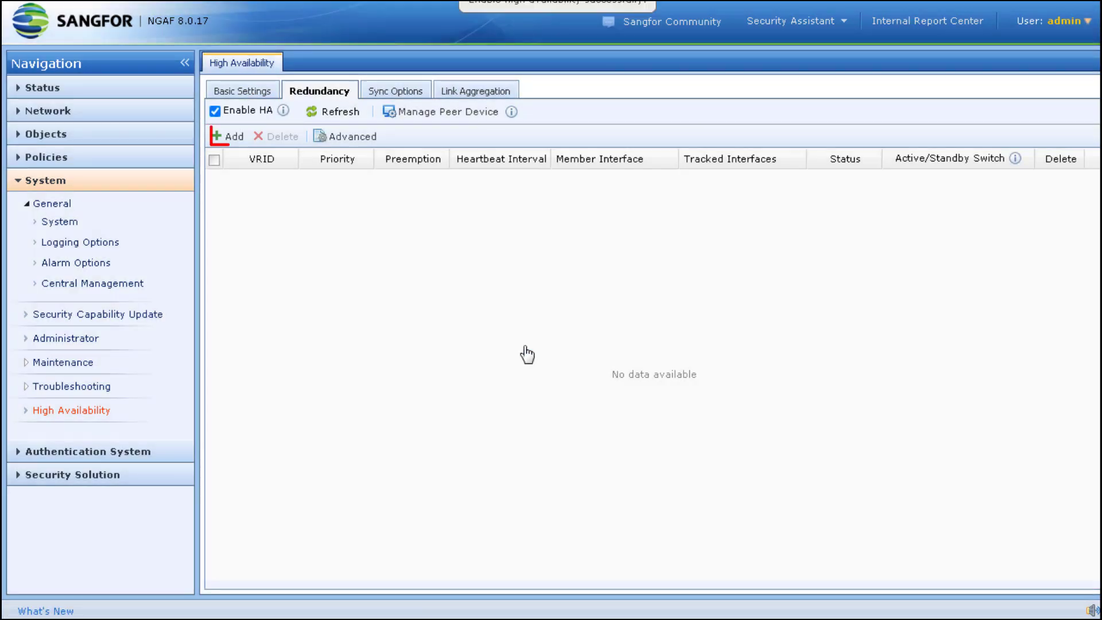
- Add VRRP group 100 with priority 90, no preemption, and members eth1 and eth2
{"action": "left_click", "coordinate": [236, 137]}
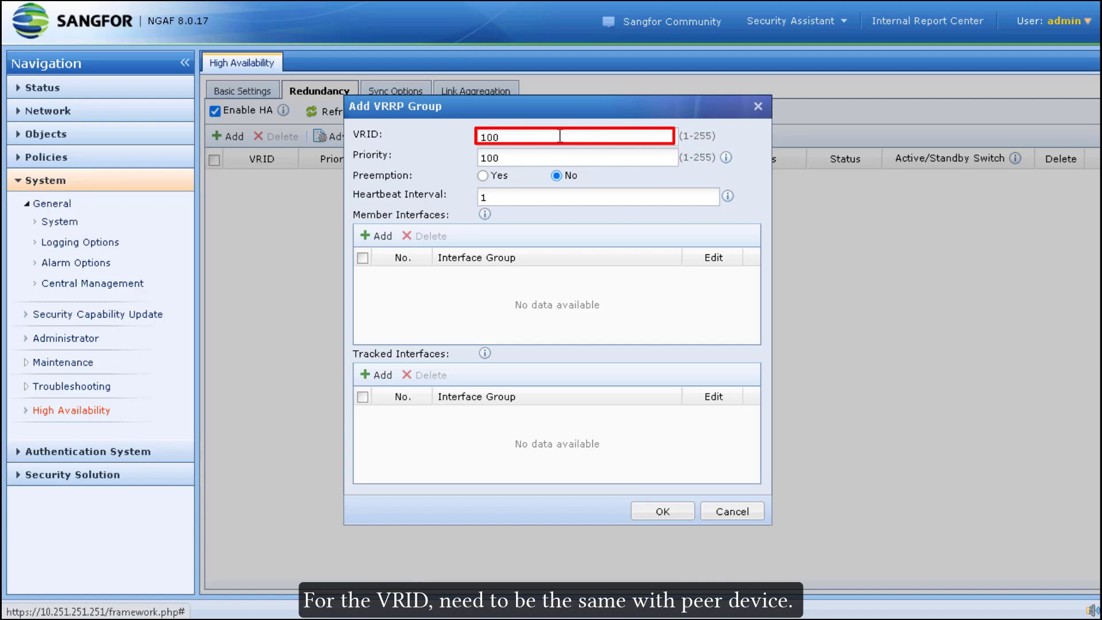
{"action": "left_click_drag", "start_coordinate": [534, 155], "coordinate": [423, 155]}
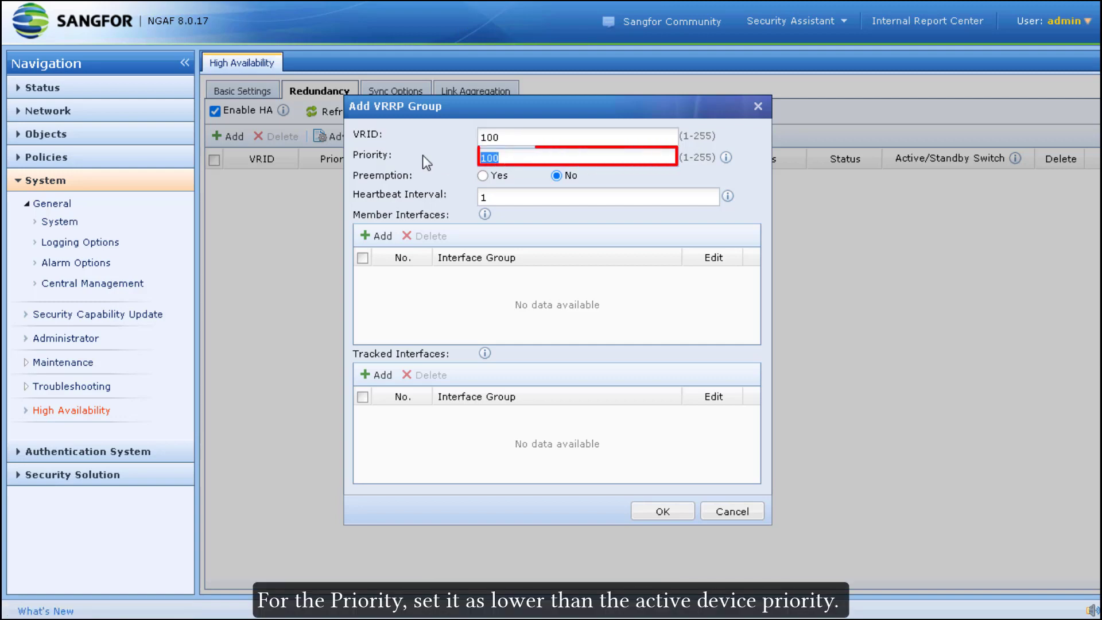
{"action": "type", "text": "90"}
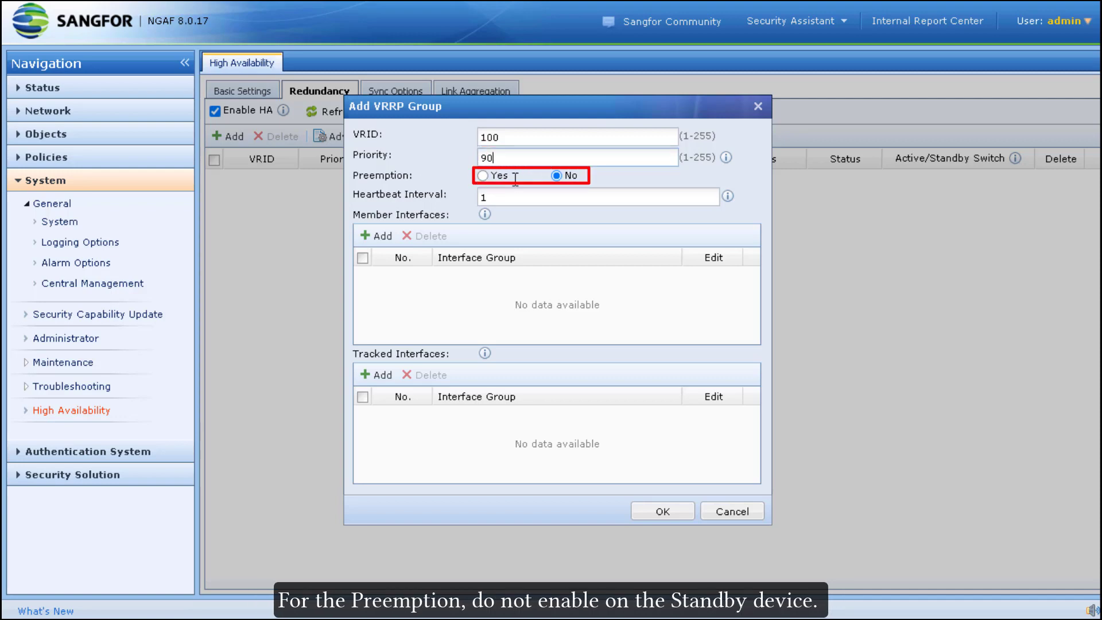
{"action": "left_click", "coordinate": [377, 236]}
{"action": "left_click", "coordinate": [560, 292]}
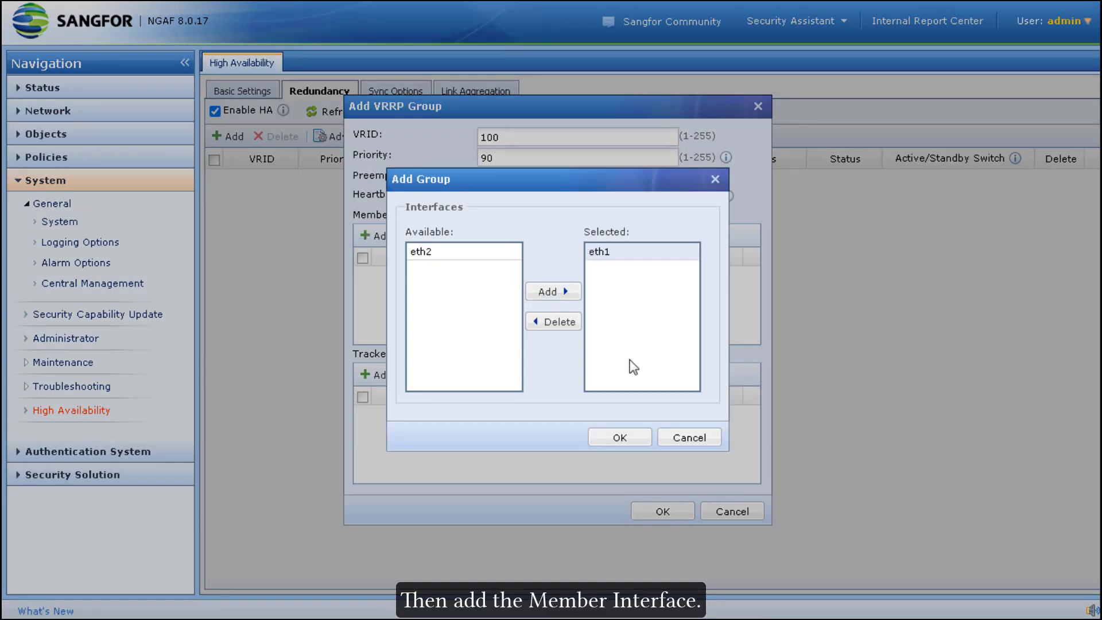
{"action": "left_click", "coordinate": [639, 446]}
{"action": "left_click", "coordinate": [377, 236]}
{"action": "left_click", "coordinate": [436, 252]}
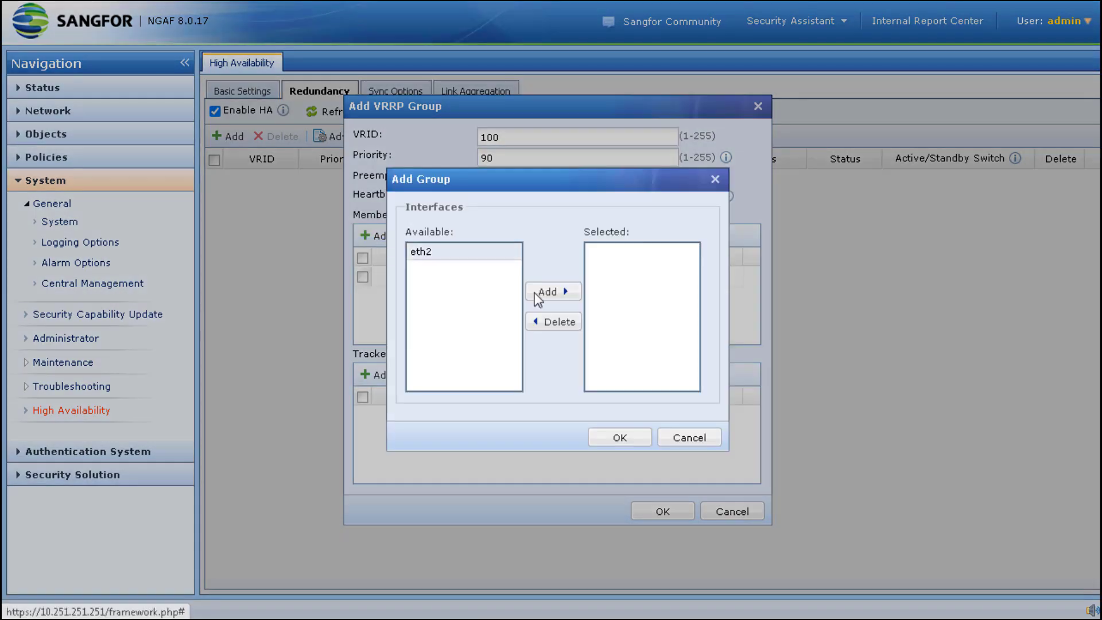
{"action": "left_click", "coordinate": [548, 291]}
{"action": "left_click", "coordinate": [631, 442]}
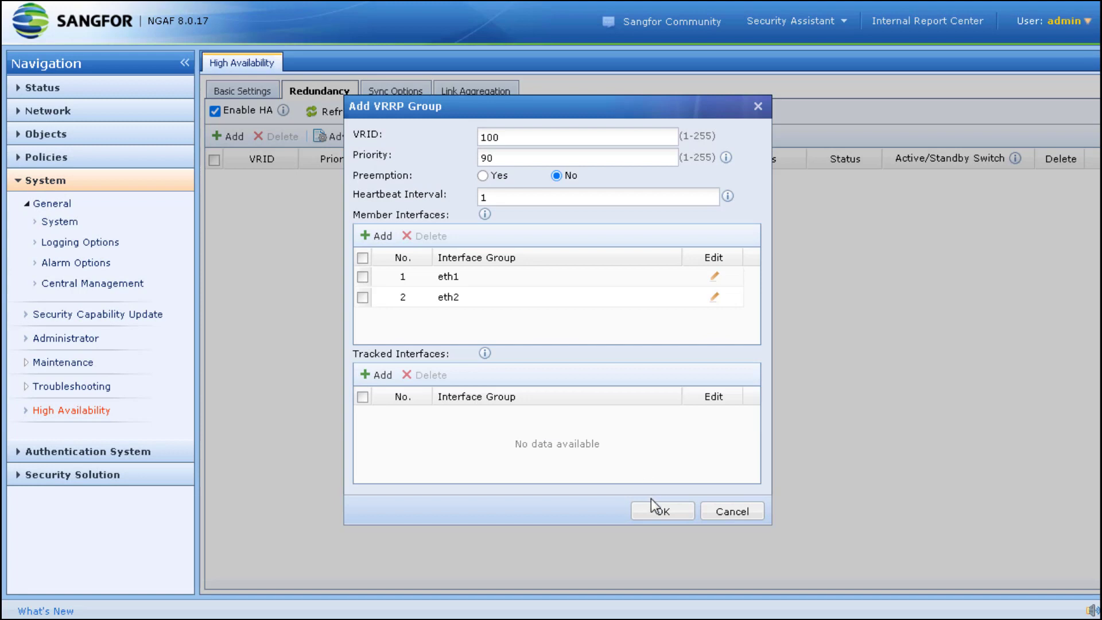
{"action": "left_click", "coordinate": [662, 512]}
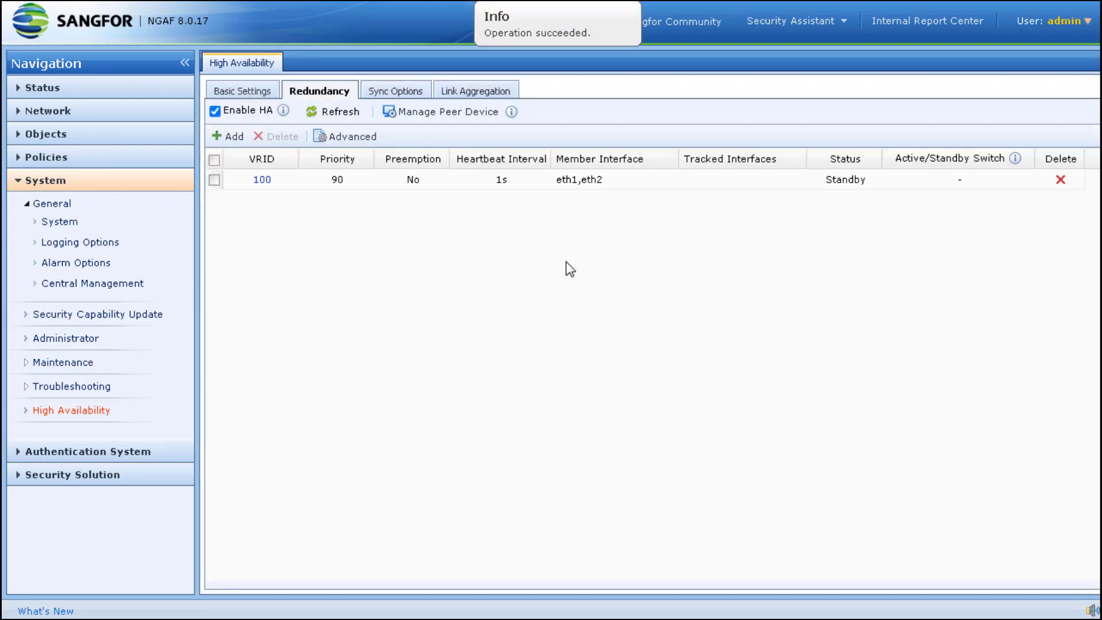
- Enable sync of User authentication, Configuration synchronization and Session information
{"action": "left_click", "coordinate": [400, 94]}
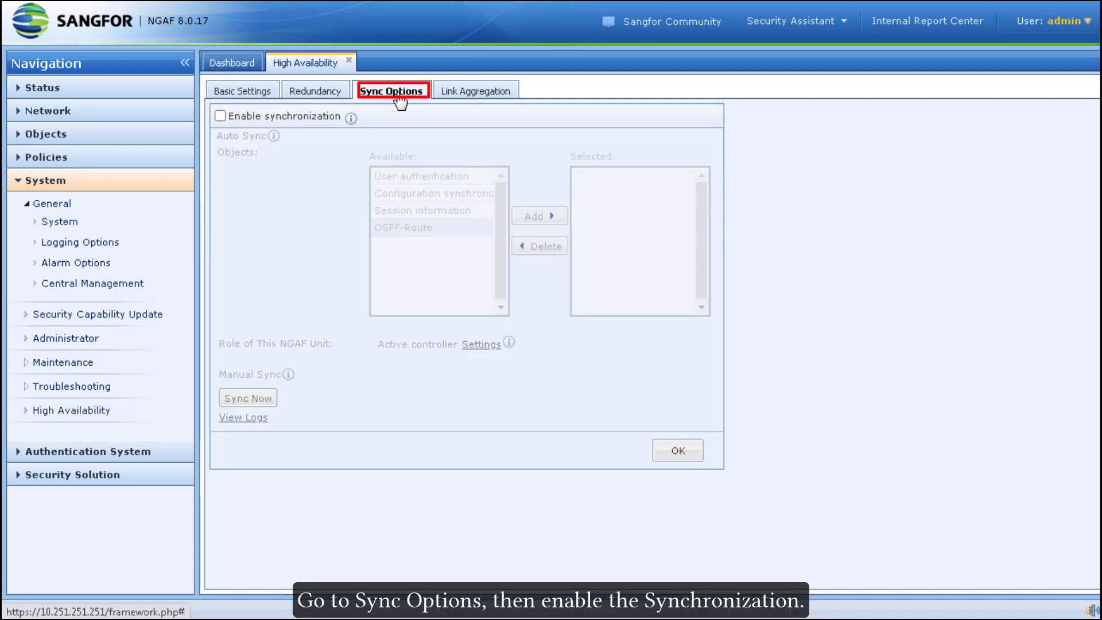
{"action": "left_click", "coordinate": [295, 119]}
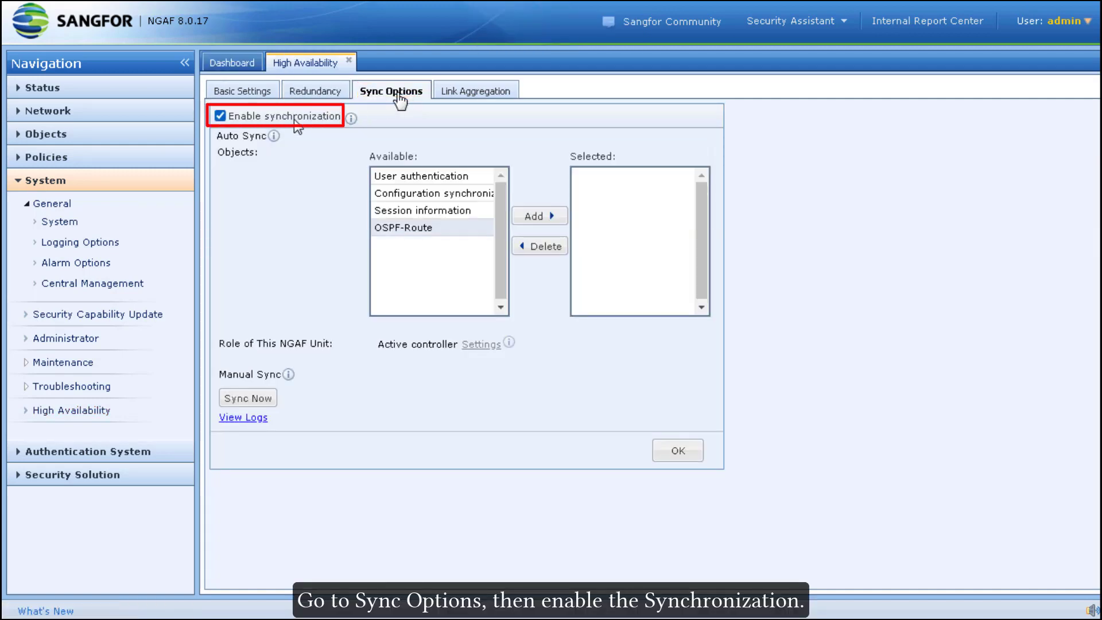
{"action": "left_click", "coordinate": [461, 178]}
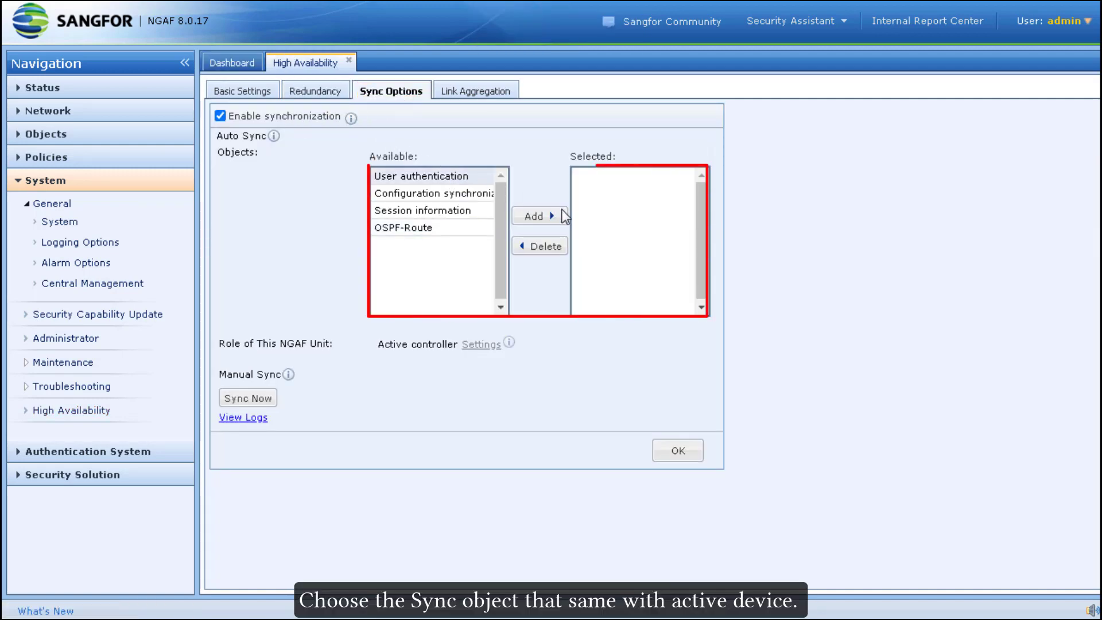
{"action": "left_click", "coordinate": [565, 220]}
{"action": "left_click", "coordinate": [455, 179]}
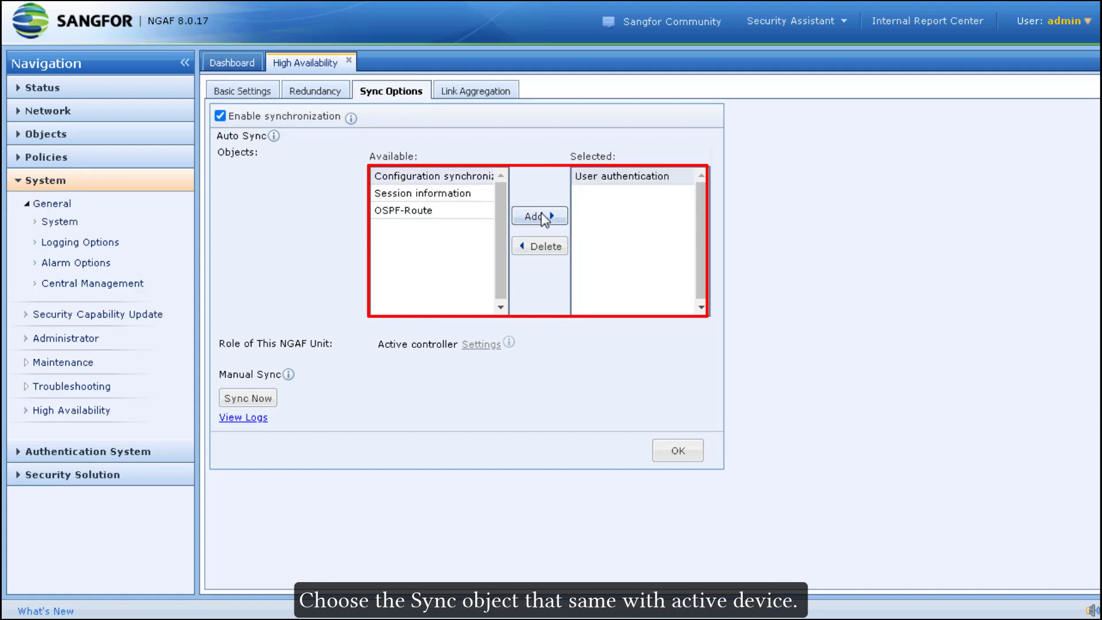
{"action": "left_click", "coordinate": [545, 215]}
{"action": "left_click", "coordinate": [457, 176]}
{"action": "left_click", "coordinate": [543, 216]}
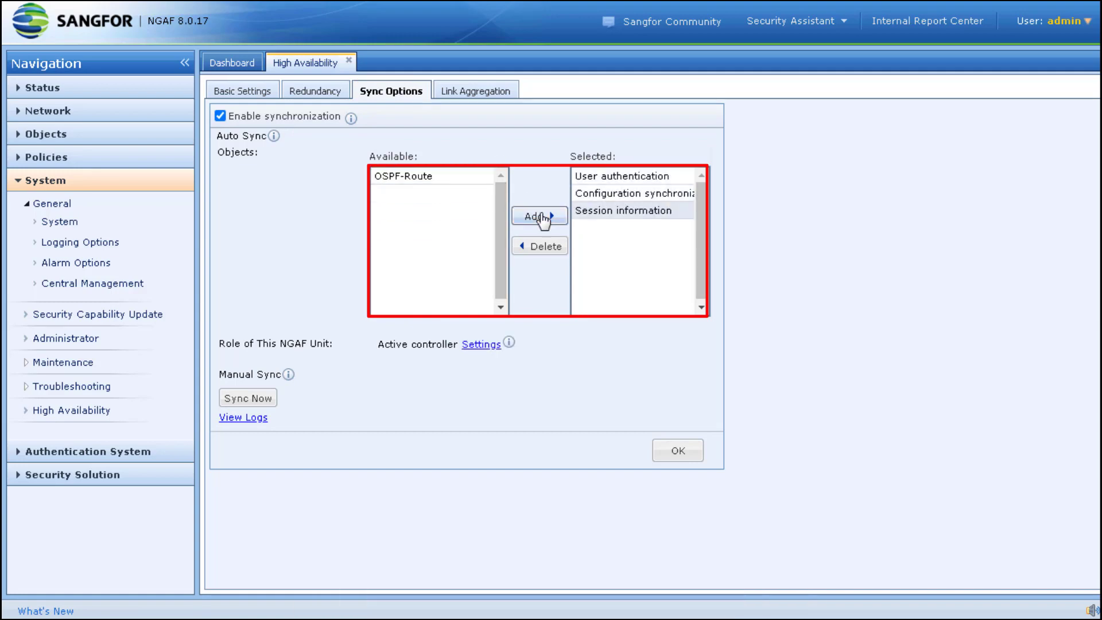
- Set this unit's role to Standby controller, save, and accept the sync notice
{"action": "left_click", "coordinate": [482, 344]}
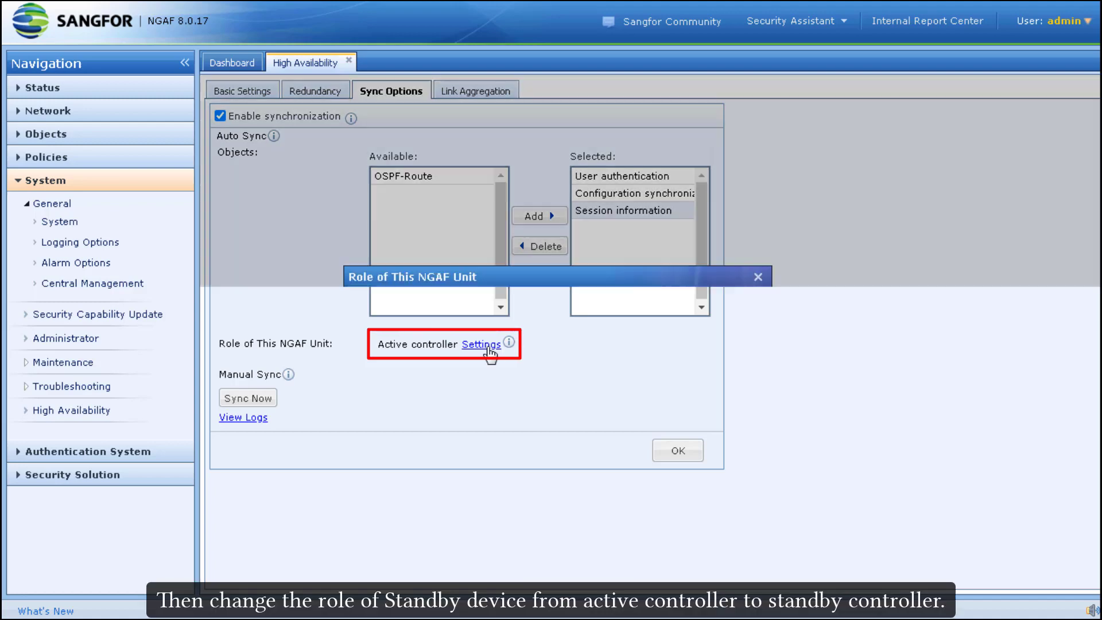
{"action": "left_click", "coordinate": [540, 309]}
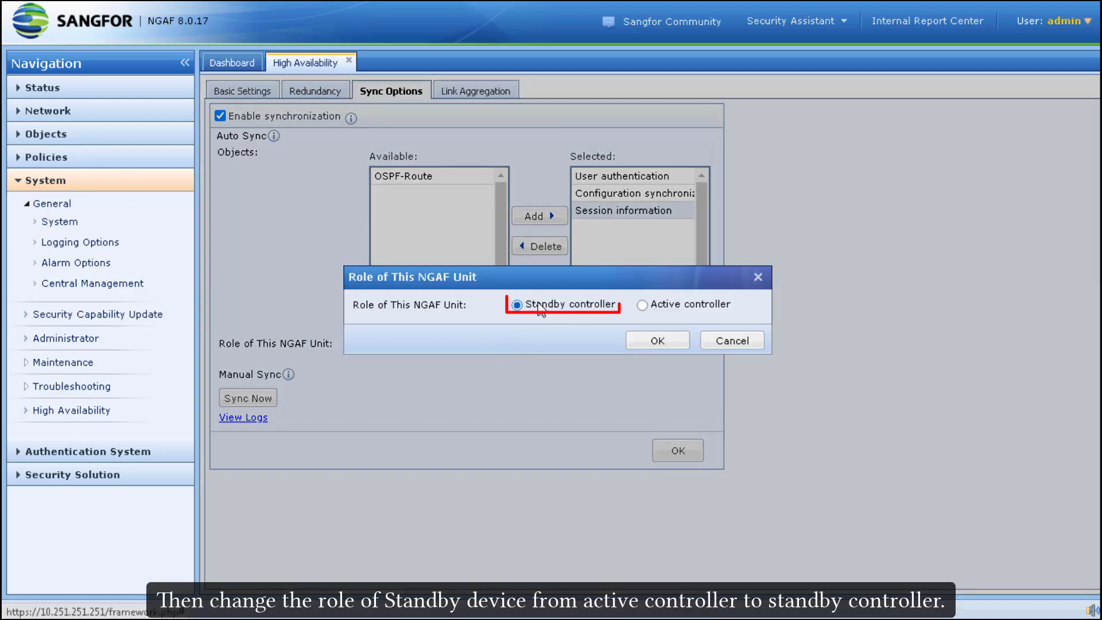
{"action": "left_click", "coordinate": [668, 340]}
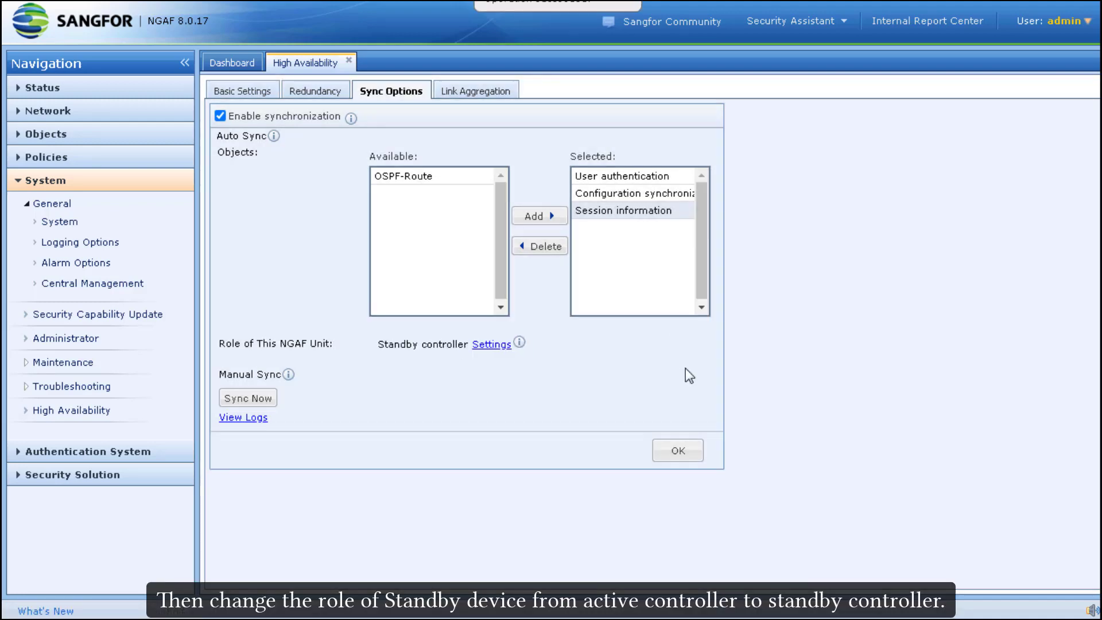
{"action": "left_click", "coordinate": [687, 458]}
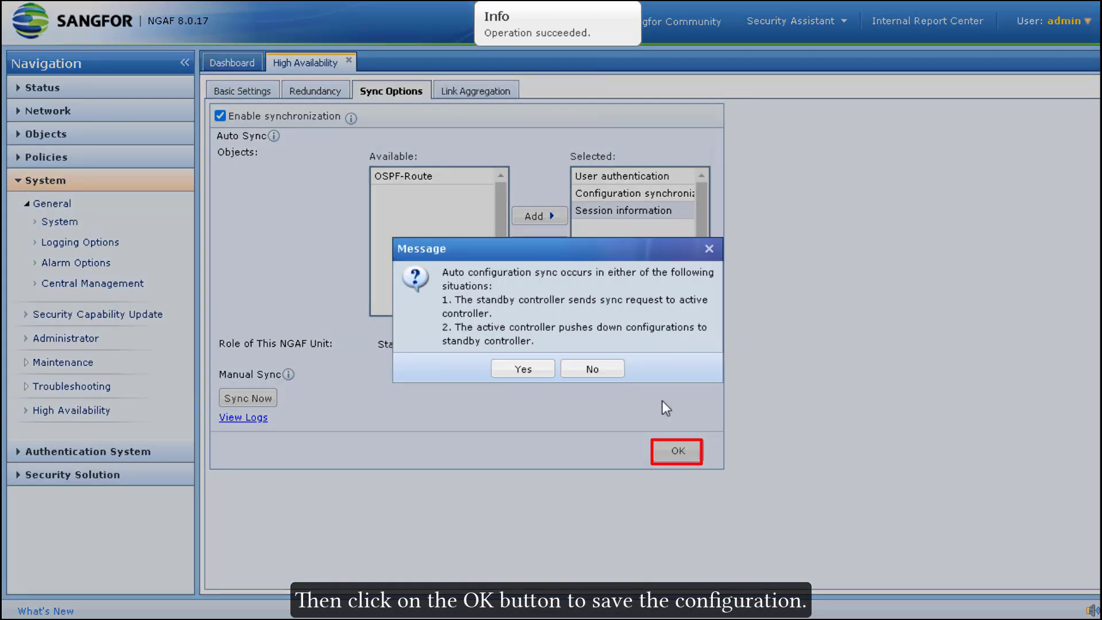
{"action": "left_click", "coordinate": [532, 373]}
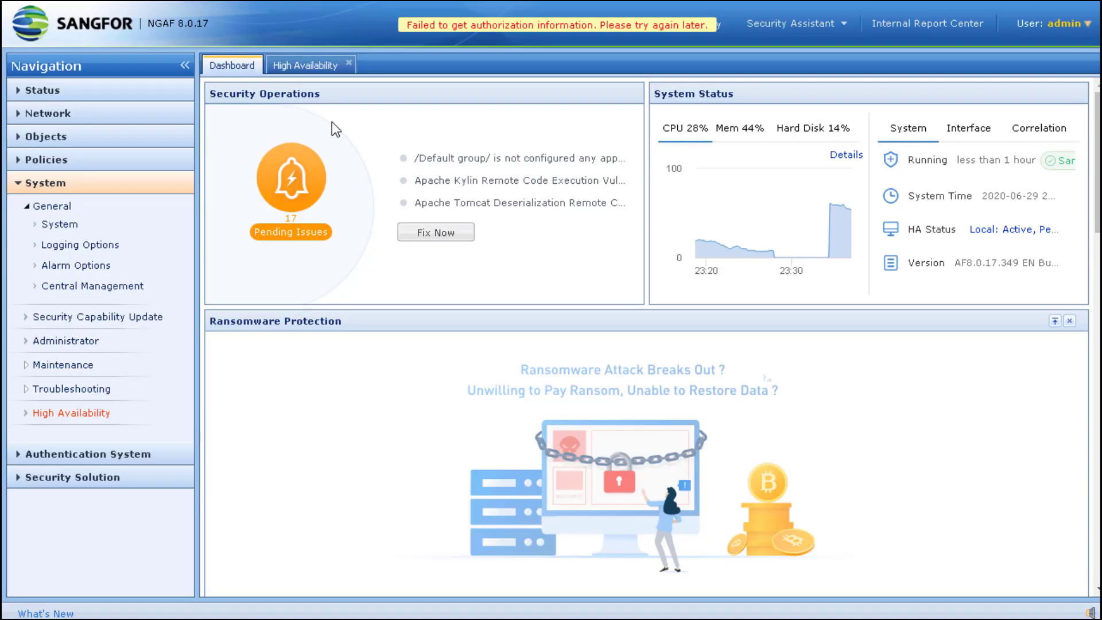
- Follow the dashboard's HA Status link to Redundancy, where VRRP group 100 shows Active
{"action": "left_click", "coordinate": [986, 233]}
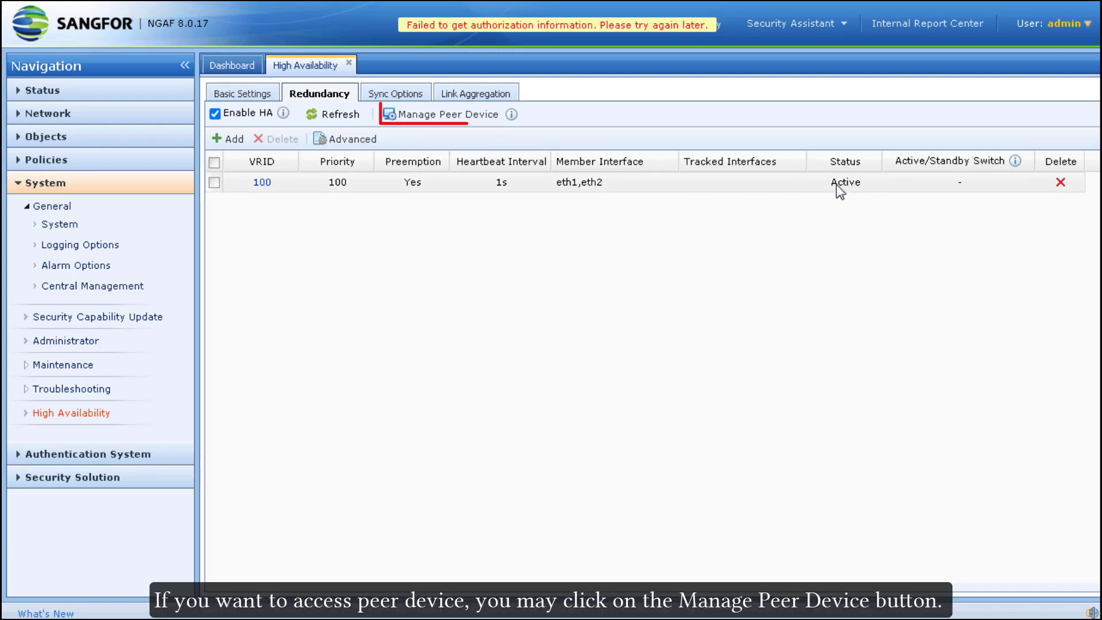
- Sign in to the peer device's console with the account credentials and view its Local: Standby dashboard
{"action": "left_click", "coordinate": [447, 122]}
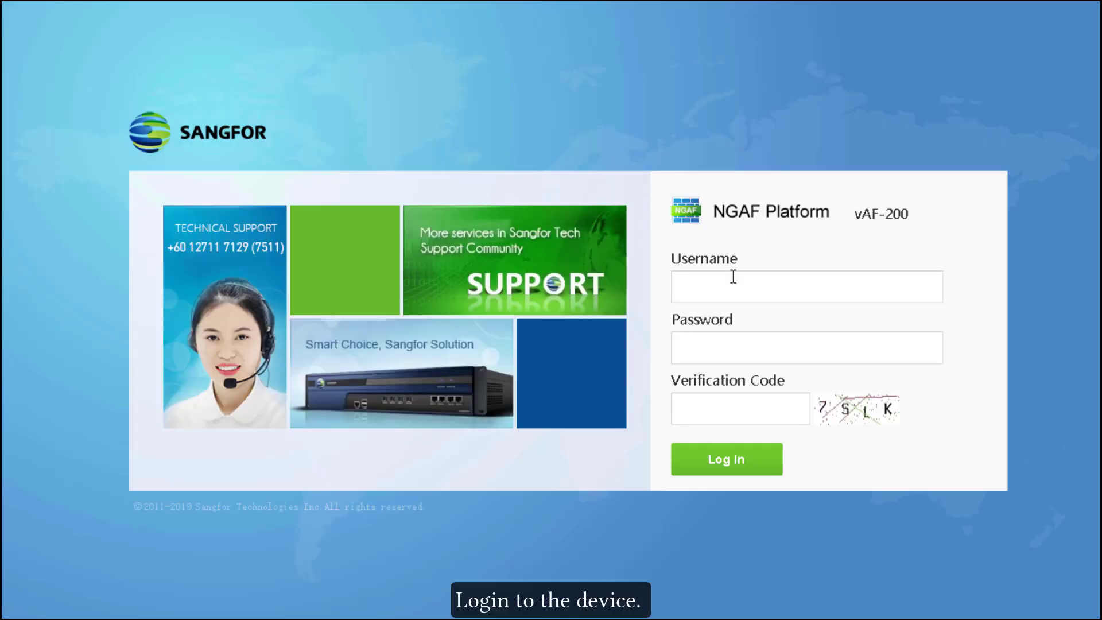
{"action": "left_click", "coordinate": [728, 274]}
{"action": "type", "text": "admin"}
{"action": "key", "text": "Tab"}
{"action": "type", "text": "admin"}
{"action": "key", "text": "Tab"}
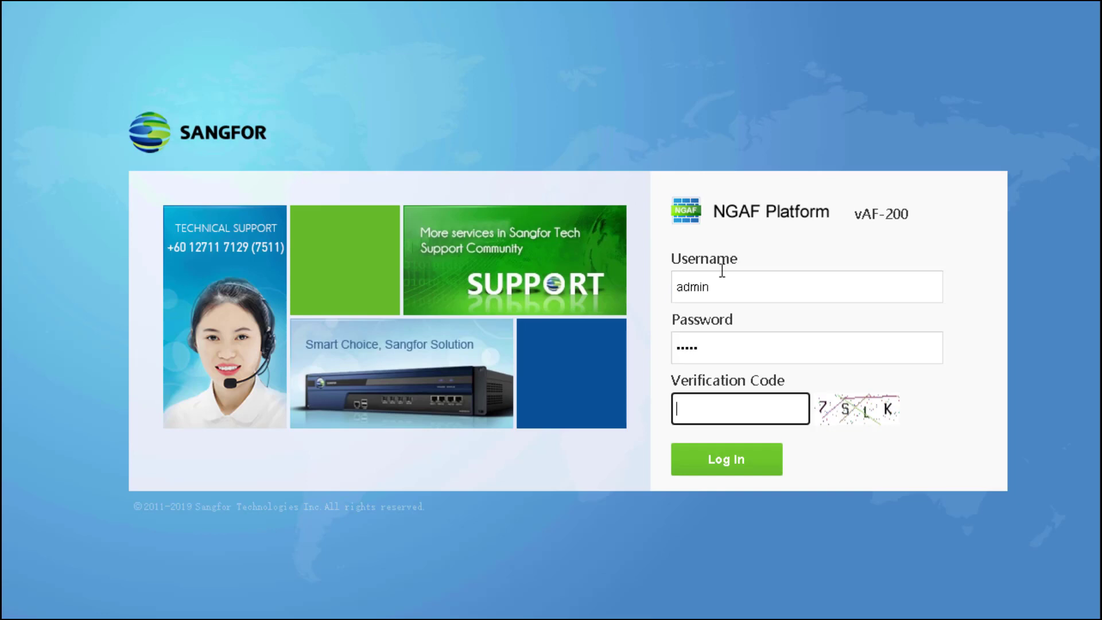
{"action": "key", "text": "Return"}
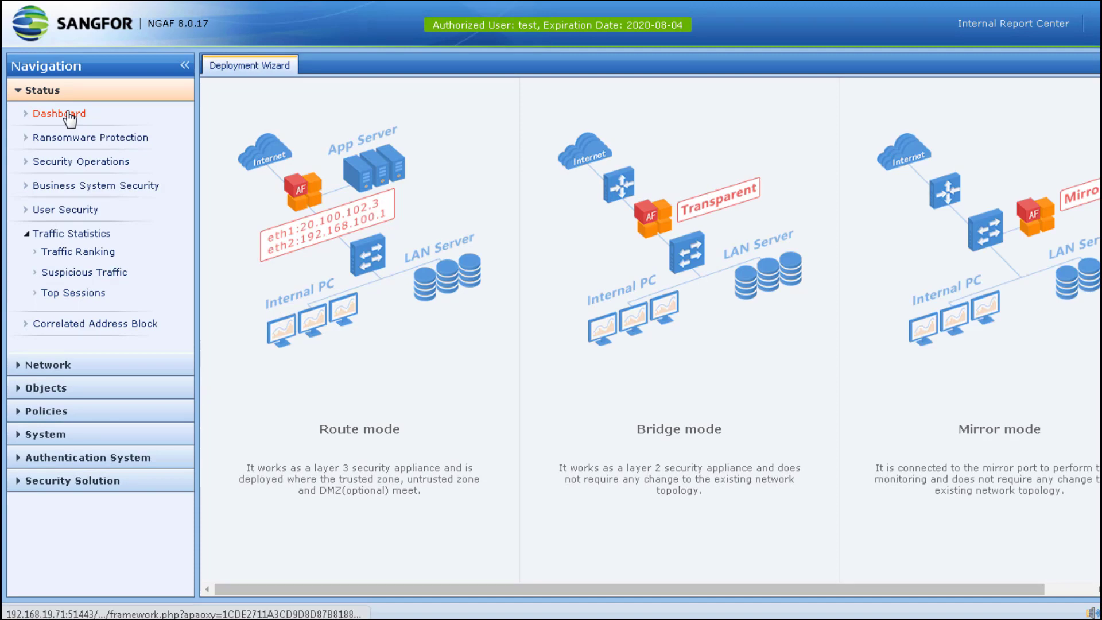
{"action": "left_click", "coordinate": [69, 119]}
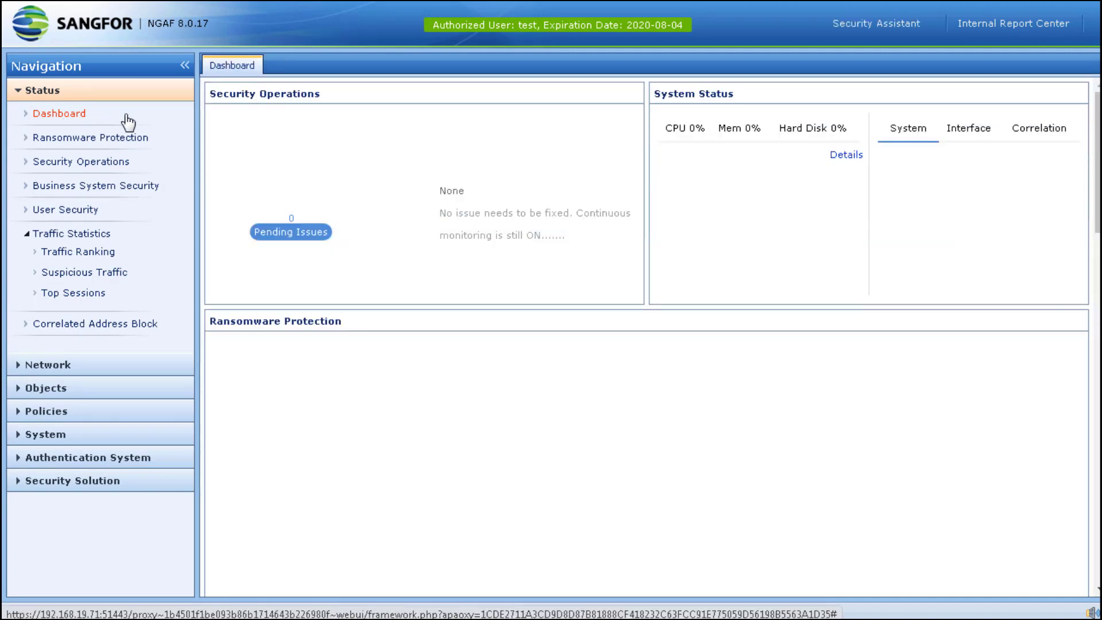